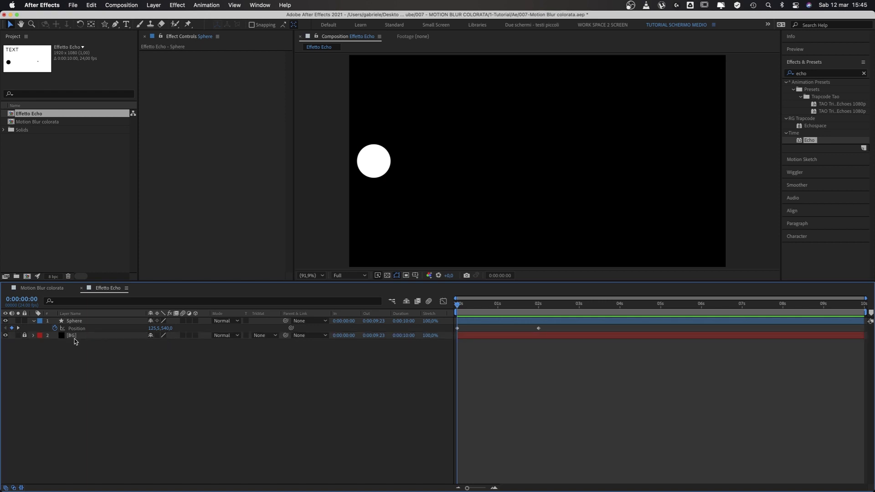
# Play the sphere's animation with its motion path shown, then park at frame 15
pyautogui.click(60, 324)
pyautogui.click(567, 393)
pyautogui.press('space')
pyautogui.click(469, 320)
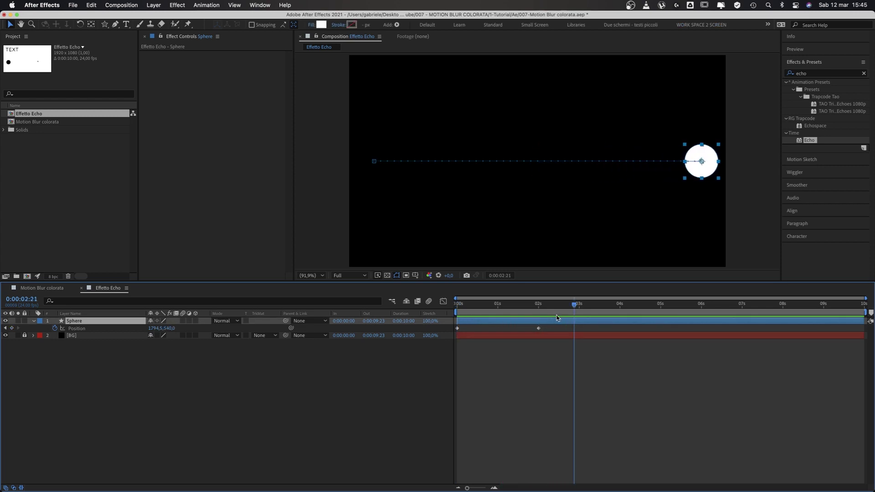
pyautogui.press('space')
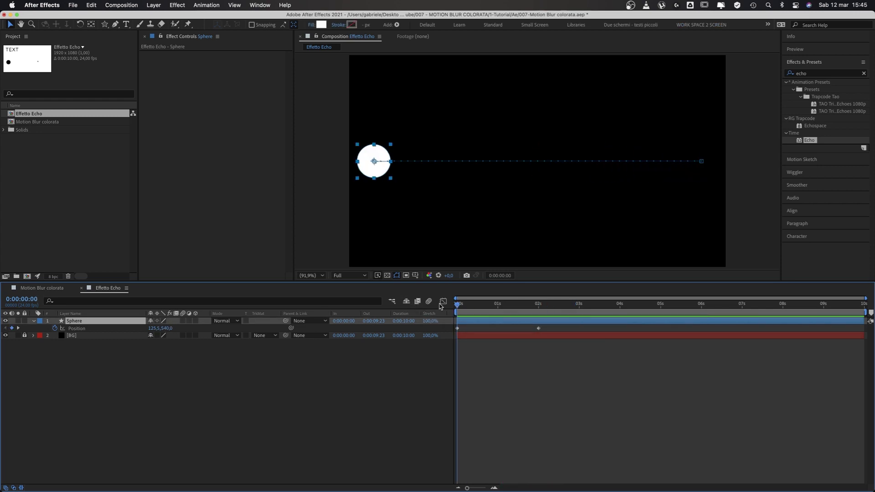
pyautogui.moveTo(459, 304); pyautogui.dragTo(482, 304)
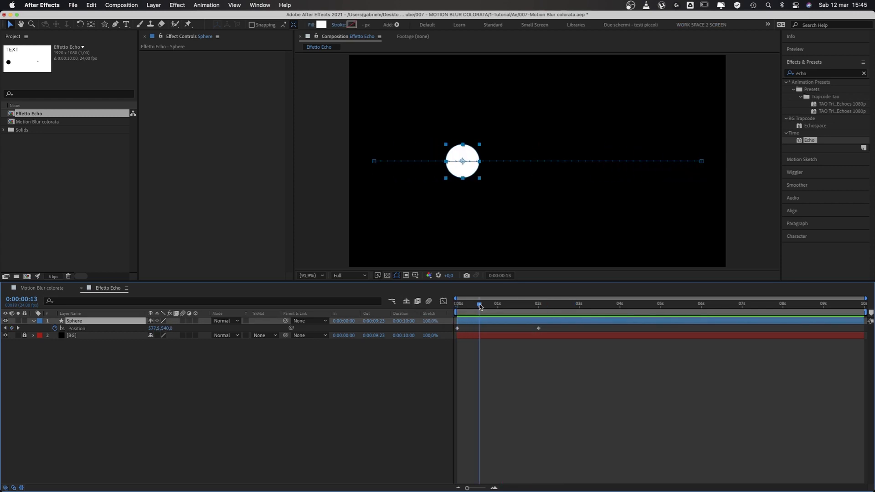
# Search Effects & Presets for 'echo' and drag Echo onto the Sphere layer
pyautogui.click(864, 73)
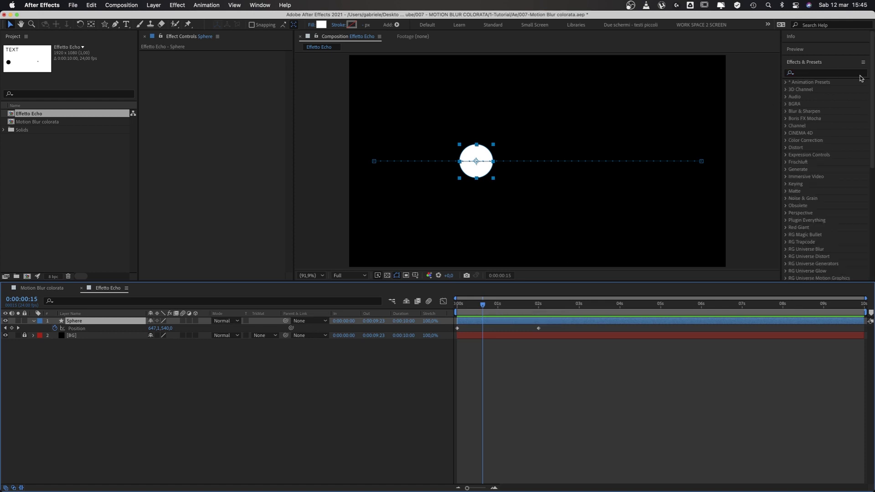
pyautogui.click(819, 73)
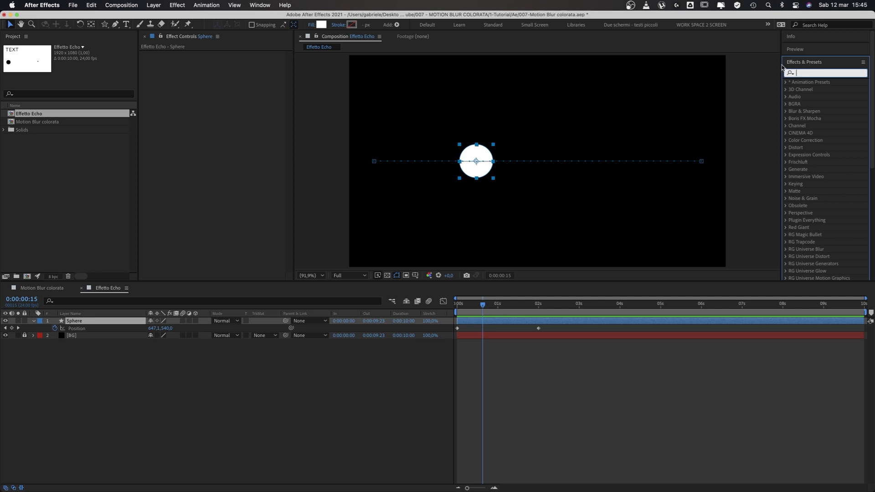
pyautogui.click(263, 6)
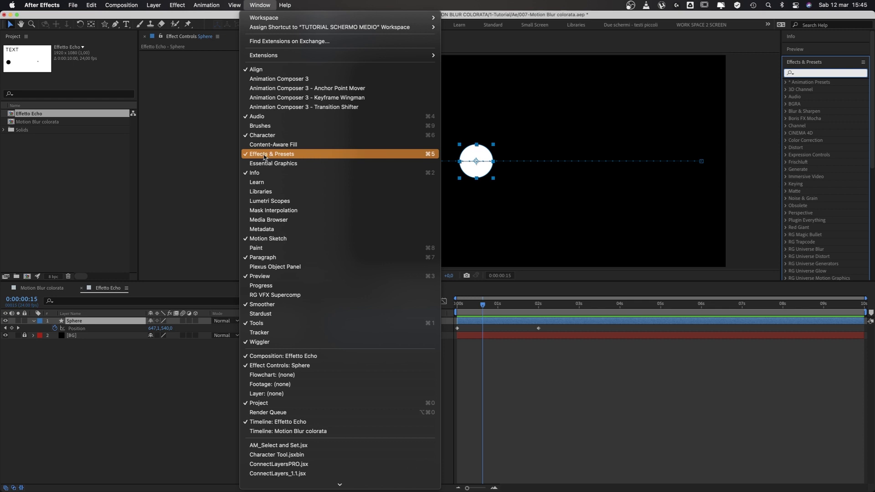
pyautogui.click(805, 72)
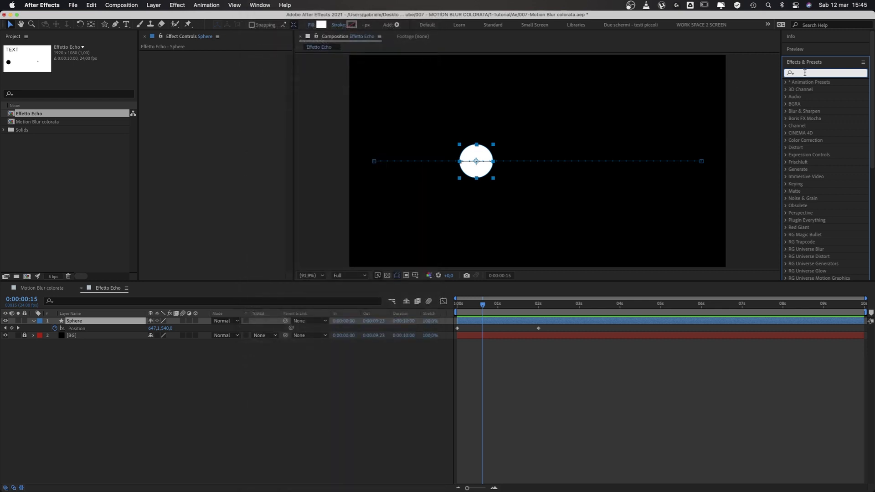
pyautogui.write('echo')
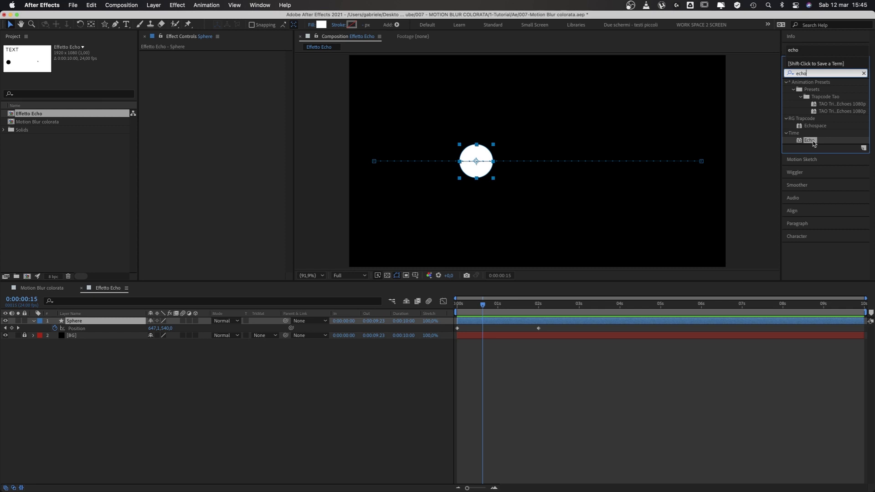
pyautogui.moveTo(815, 143); pyautogui.dragTo(757, 162)
pyautogui.moveTo(487, 256); pyautogui.dragTo(174, 324)
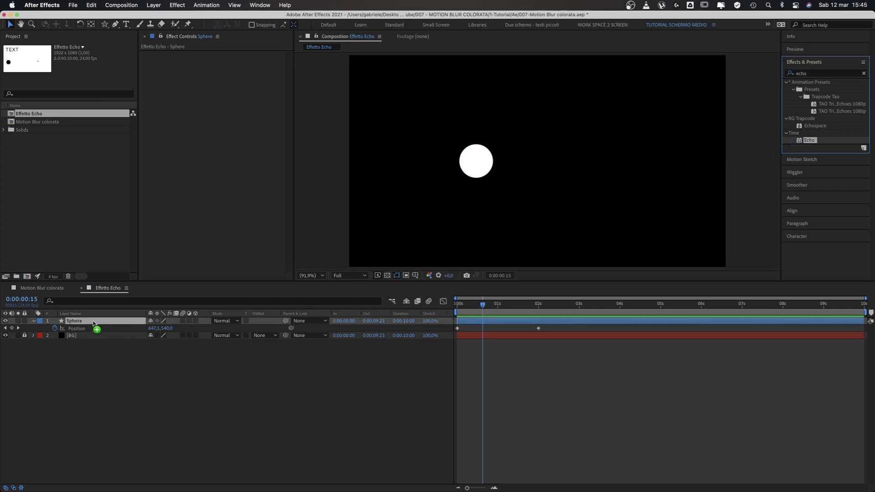
pyautogui.moveTo(90, 323); pyautogui.dragTo(90, 322)
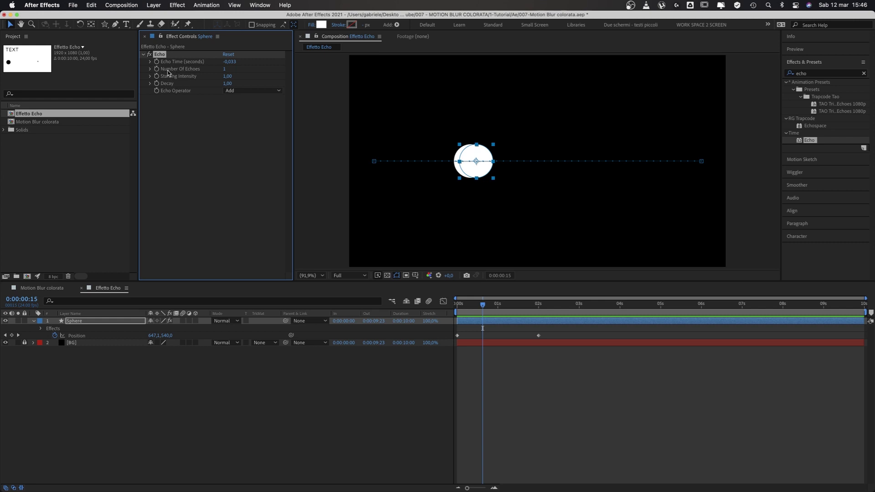
# Set Echo Time to -1 second and preview the single echo trailing the sphere
pyautogui.click(228, 63)
pyautogui.click(528, 369)
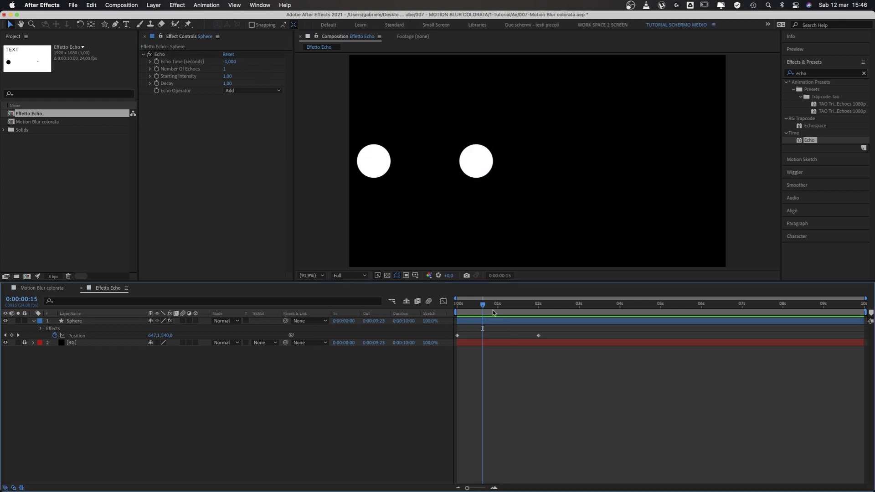
pyautogui.press('Home')
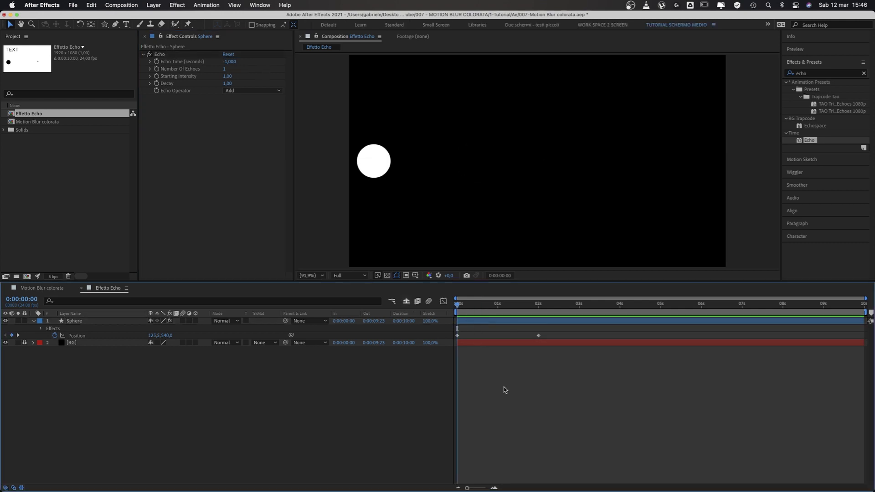
pyautogui.press('space')
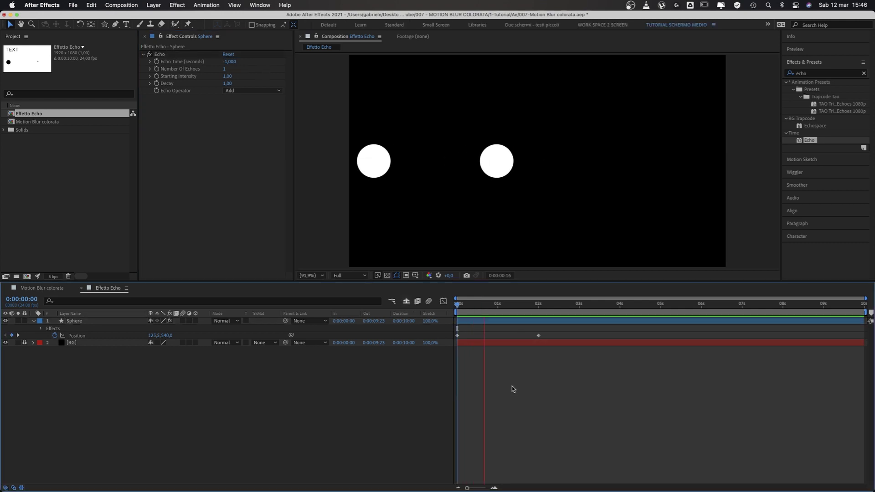
pyautogui.press('space')
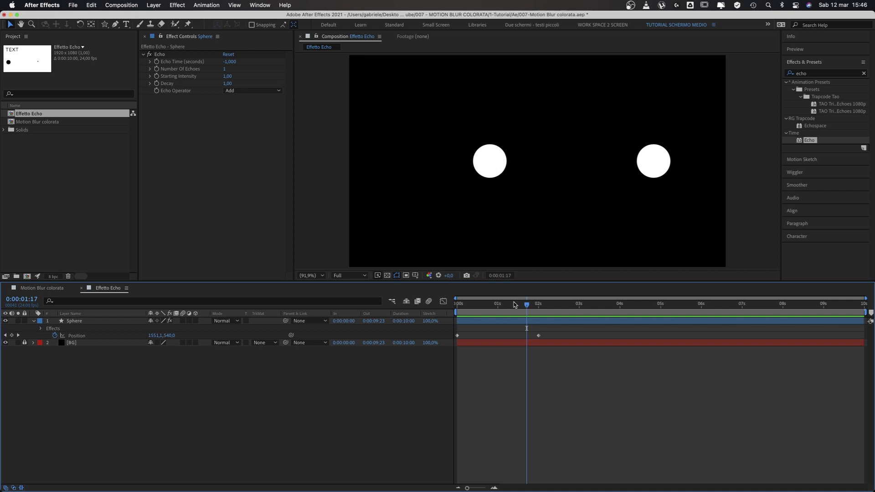
pyautogui.moveTo(514, 304); pyautogui.dragTo(457, 304)
pyautogui.press('space')
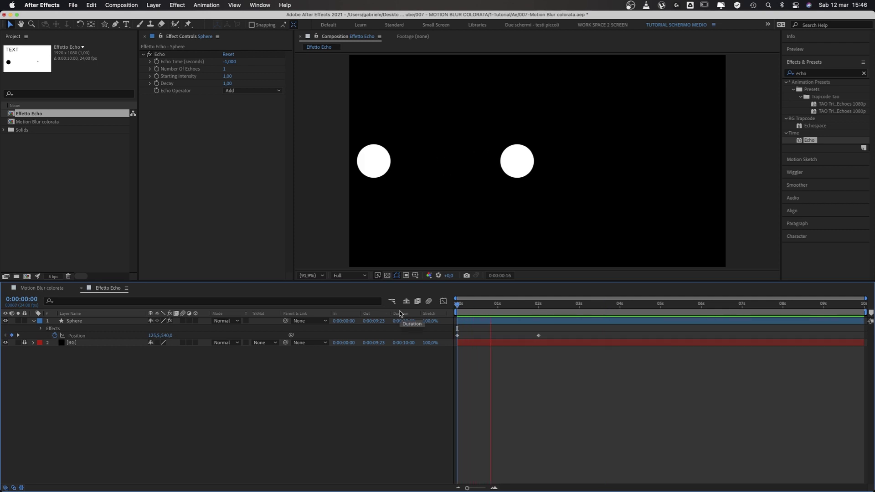
pyautogui.press('space')
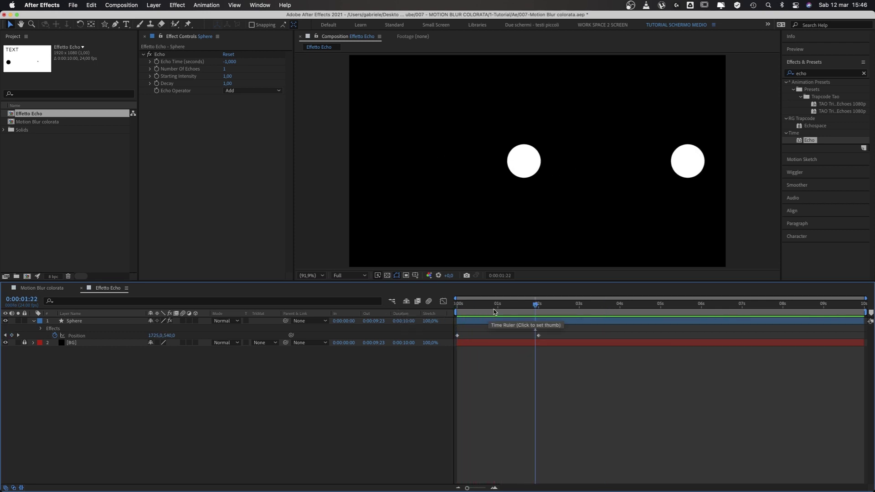
# Set Number Of Echoes to 5 and preview the five sphere copies trailing behind
pyautogui.click(226, 69)
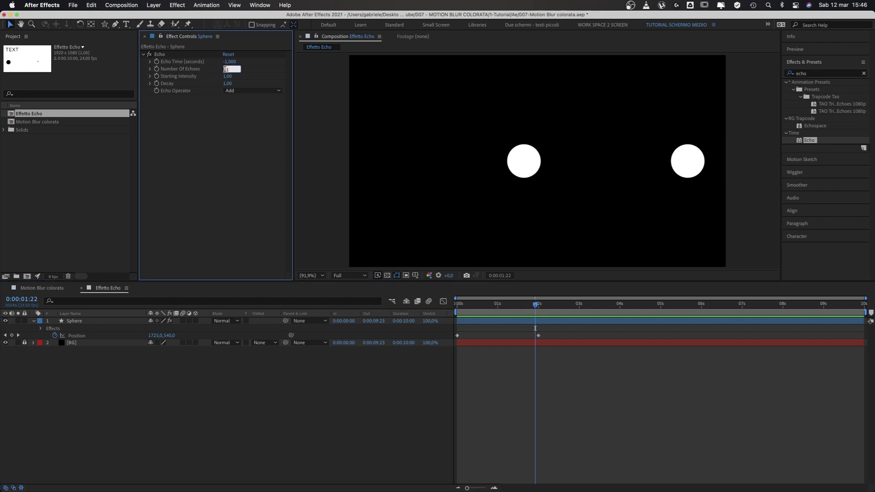
pyautogui.click(457, 308)
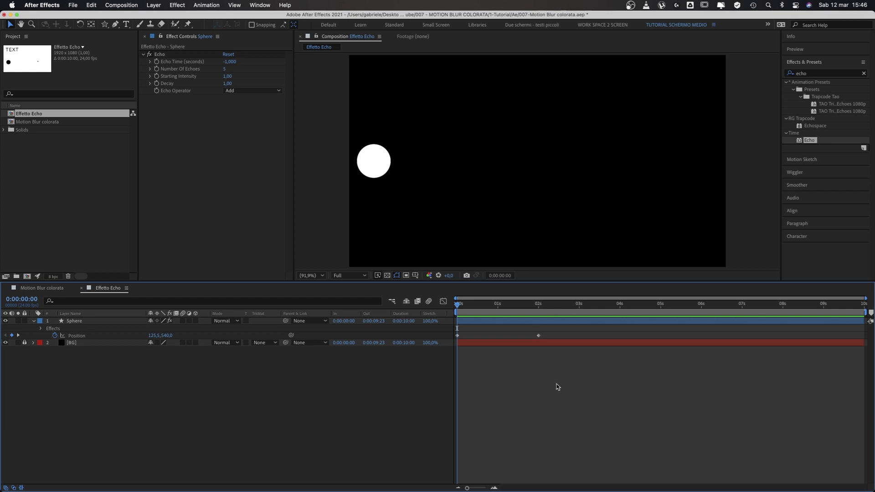
pyautogui.press('space')
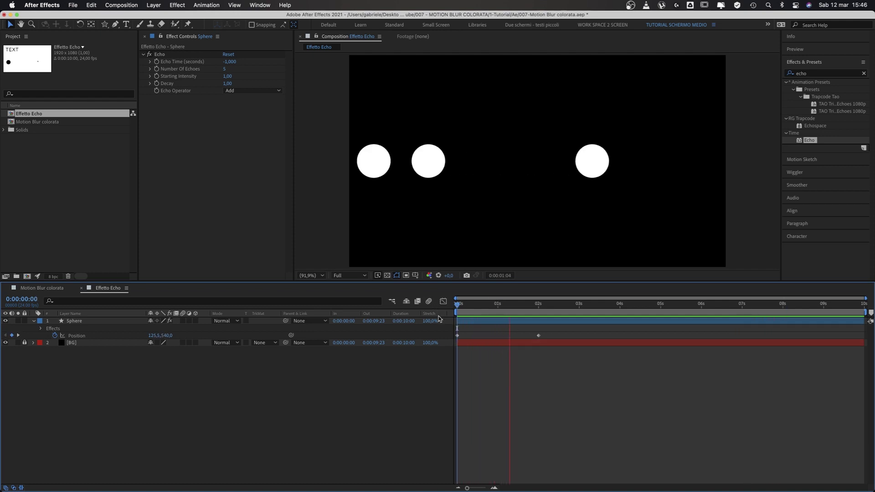
pyautogui.press('space')
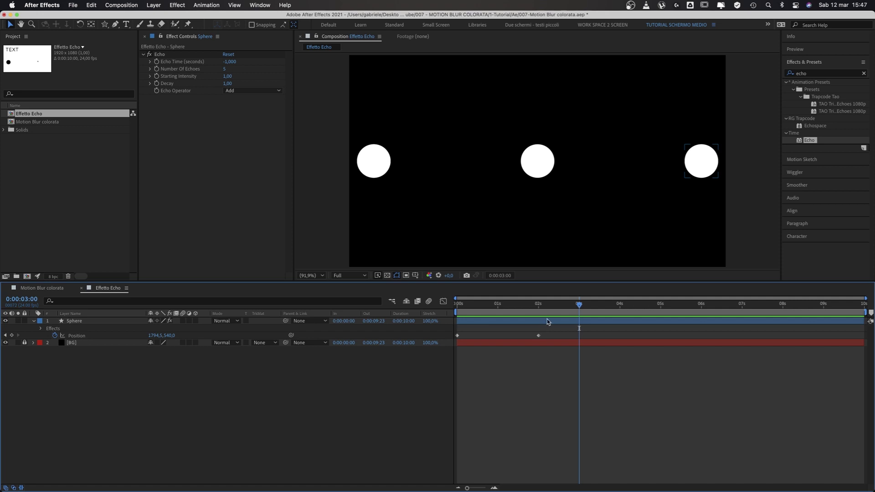
pyautogui.moveTo(526, 303); pyautogui.dragTo(474, 313)
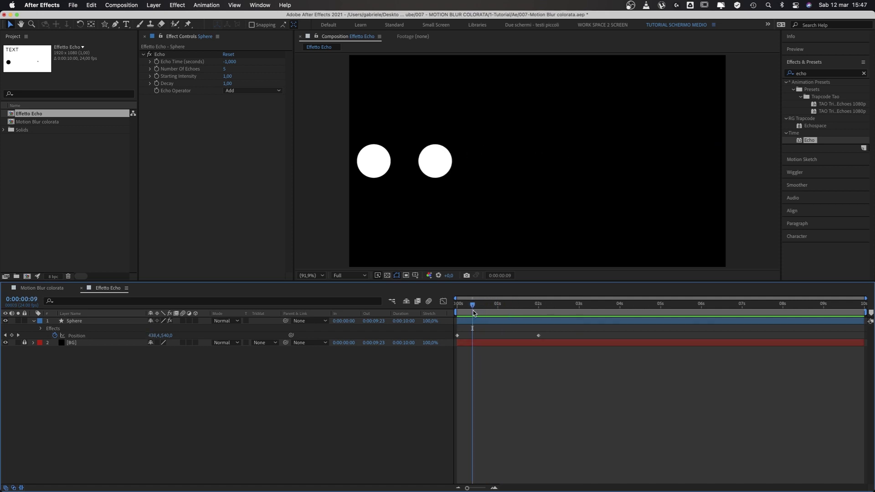
pyautogui.click(473, 321)
# Change the Echo Time to 0.5, then to -0.05 seconds
pyautogui.moveTo(478, 305); pyautogui.dragTo(498, 305)
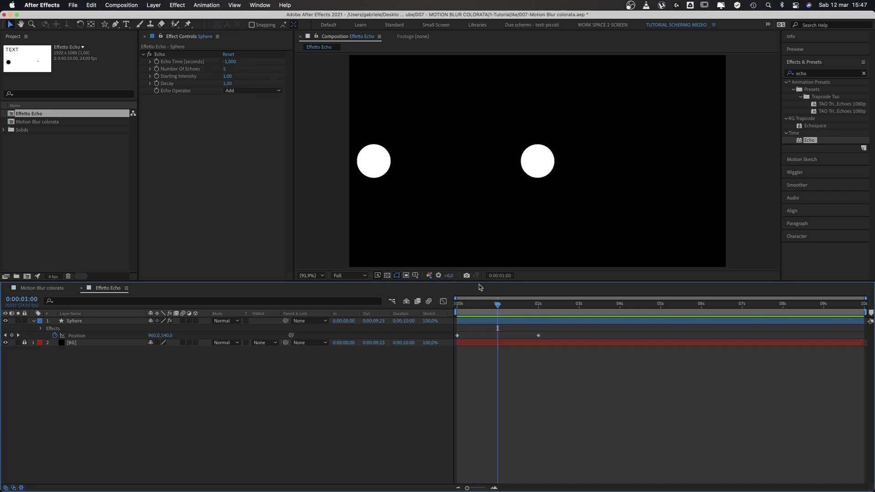
pyautogui.click(234, 63)
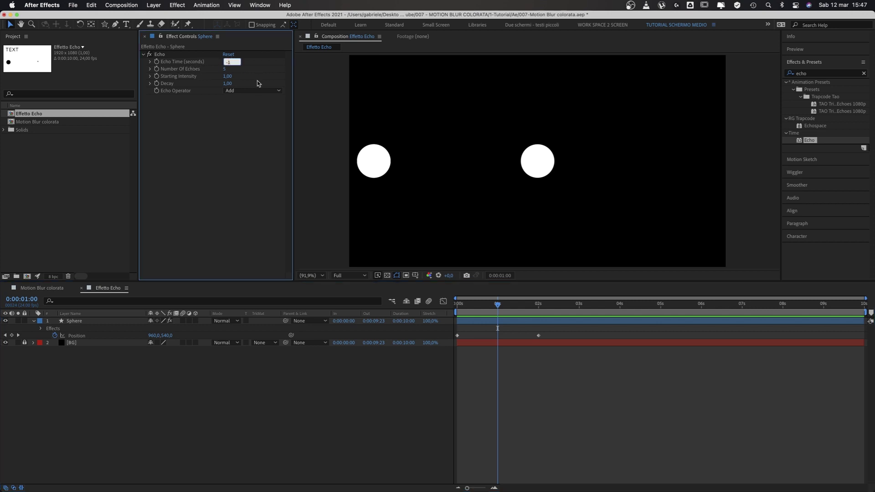
pyautogui.press('BackSpace')
pyautogui.write('0.')
pyautogui.write('5')
pyautogui.click(590, 399)
pyautogui.click(228, 62)
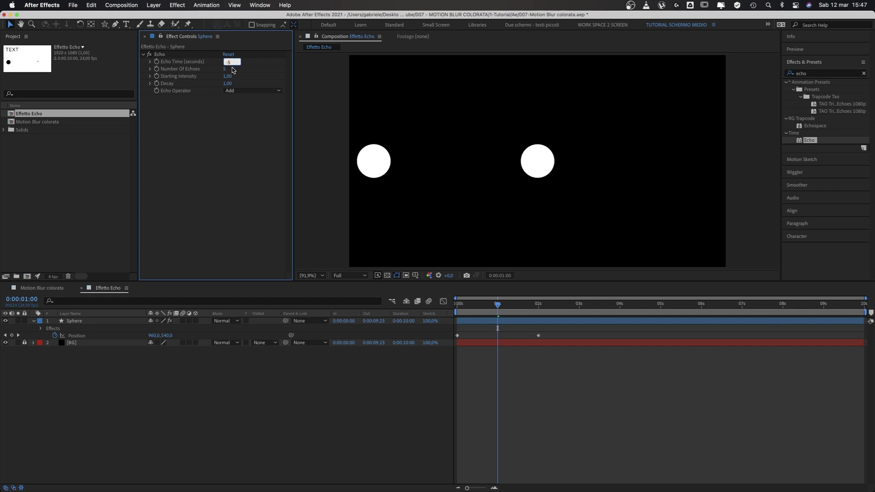
pyautogui.write('-0.05')
pyautogui.click(257, 164)
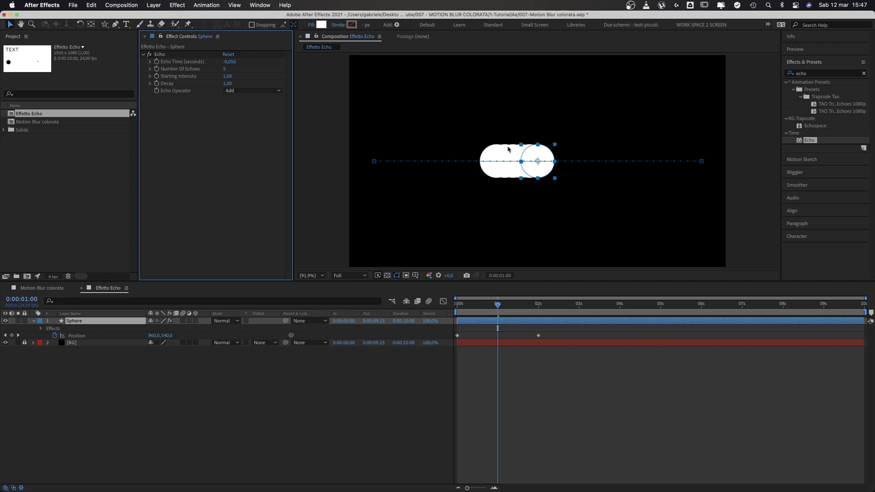
# Replay the streaked animation with the comp fitted, then reselect the Sphere's Echo Time
pyautogui.scroll(3, 508, 149)
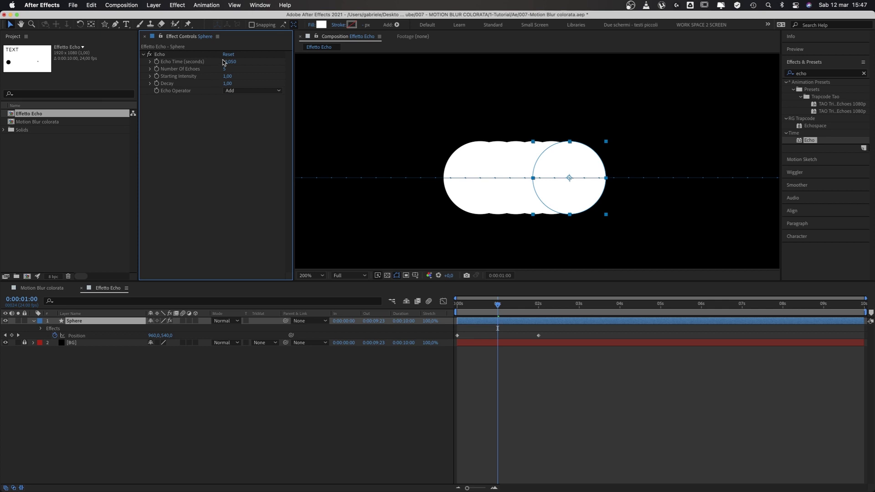
pyautogui.click(478, 336)
pyautogui.press('Home')
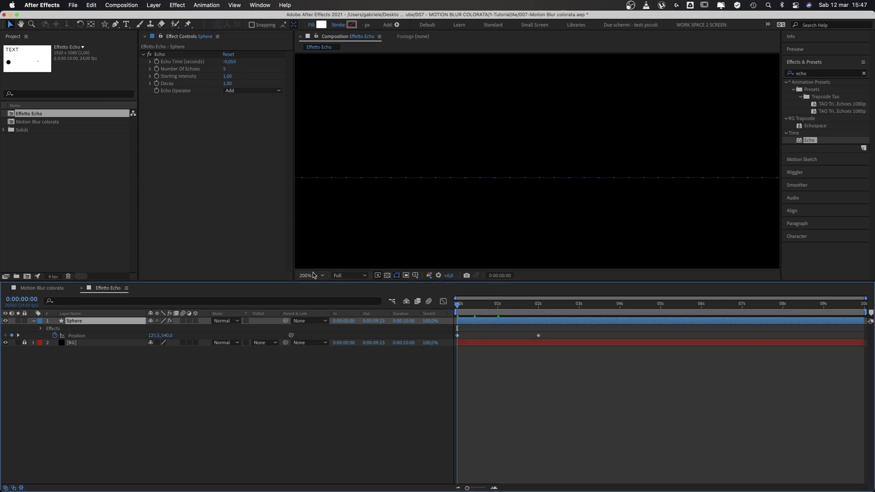
pyautogui.hotkey('shift', 'F10')
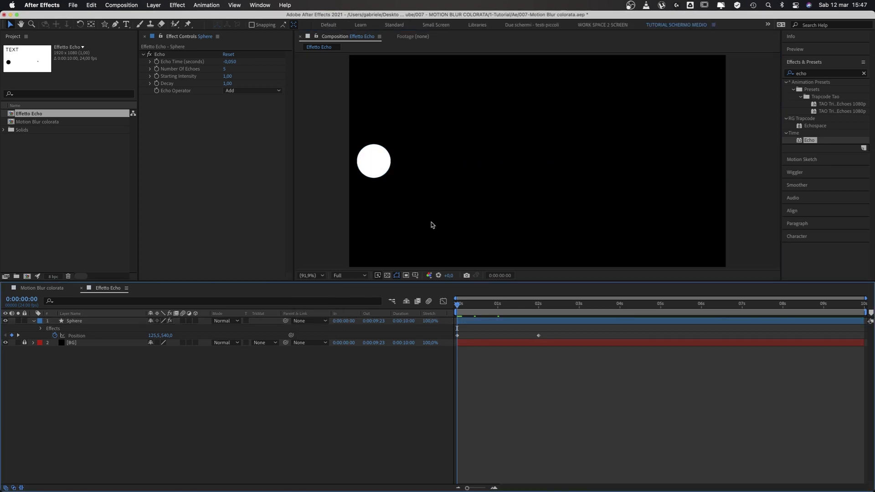
pyautogui.press('space')
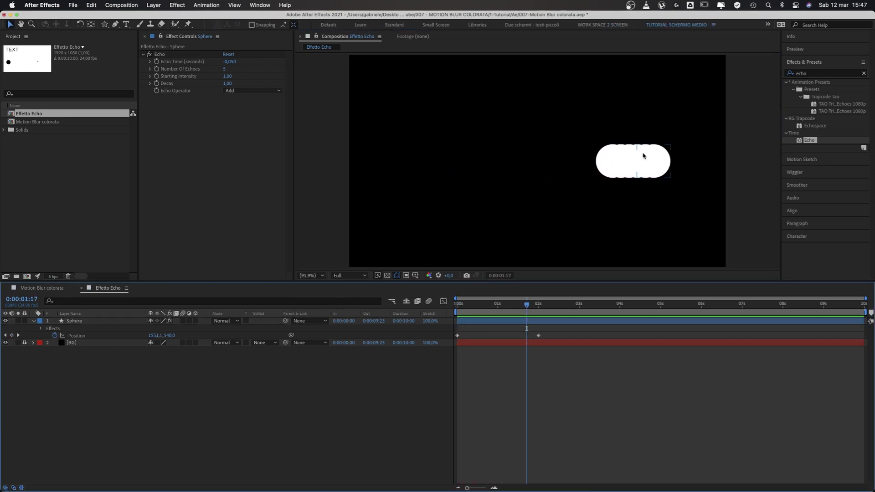
pyautogui.scroll(1, 644, 156)
pyautogui.scroll(2, 614, 149)
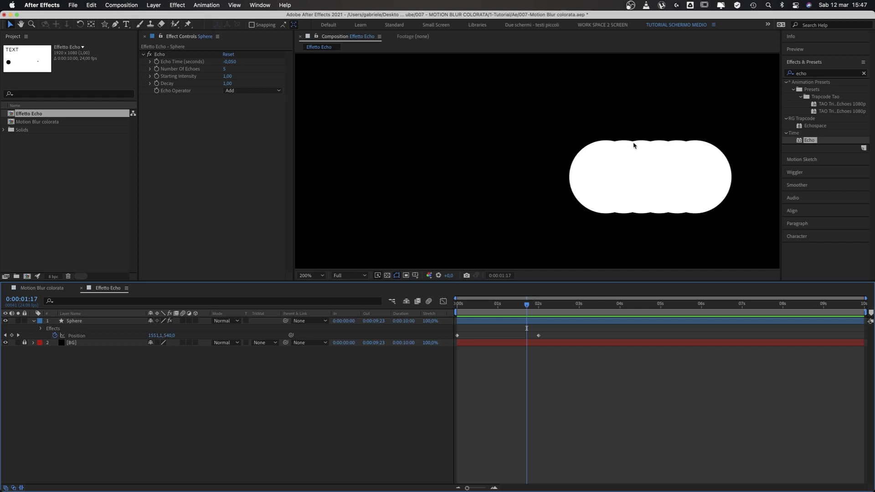
pyautogui.click(682, 158)
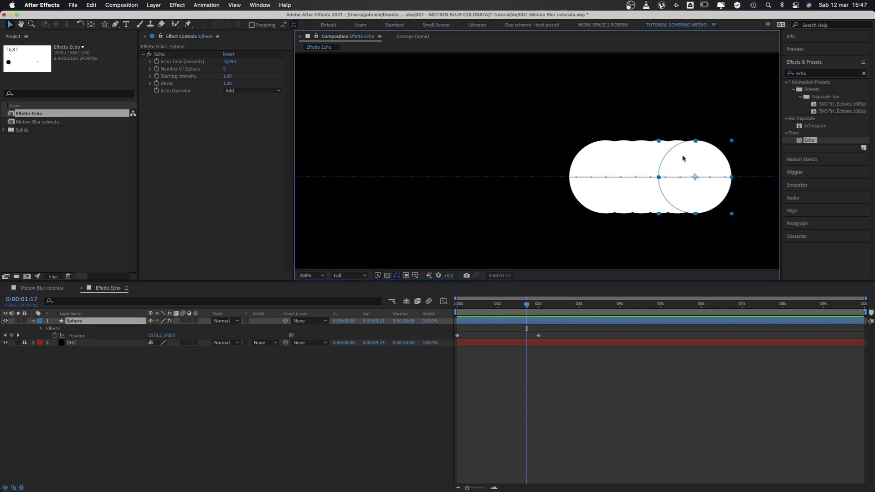
pyautogui.click(229, 62)
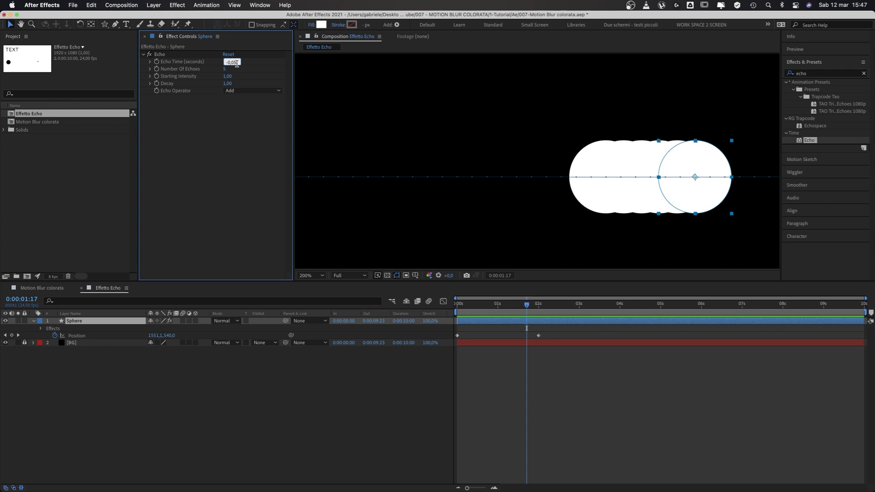
pyautogui.write('-0,03')
pyautogui.write('-0,010')
# Commit Echo Time -0.010, fit the viewer, and preview the animation from frame 0
pyautogui.press('Return')
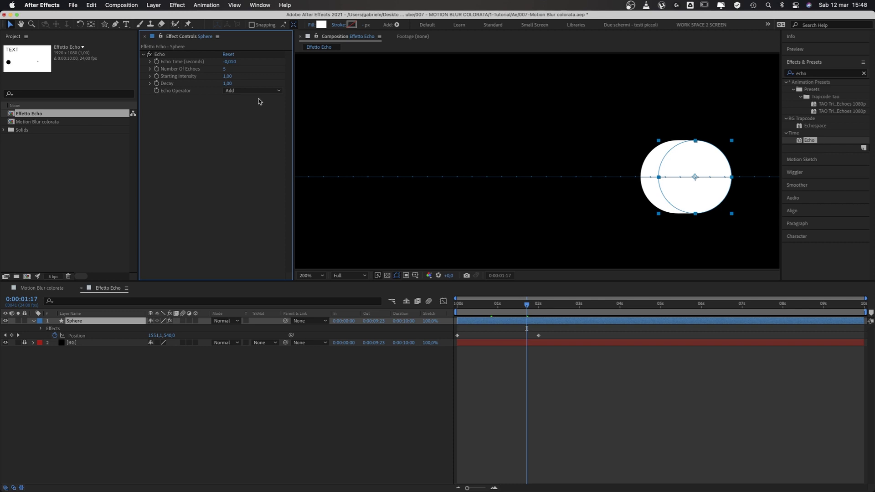
pyautogui.click(311, 276)
pyautogui.click(310, 286)
pyautogui.click(496, 369)
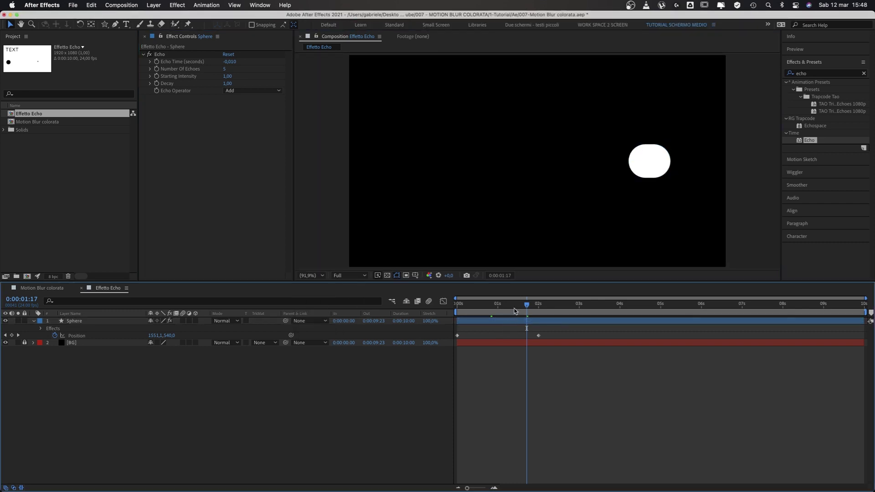
pyautogui.moveTo(527, 304); pyautogui.dragTo(457, 304)
pyautogui.press('space')
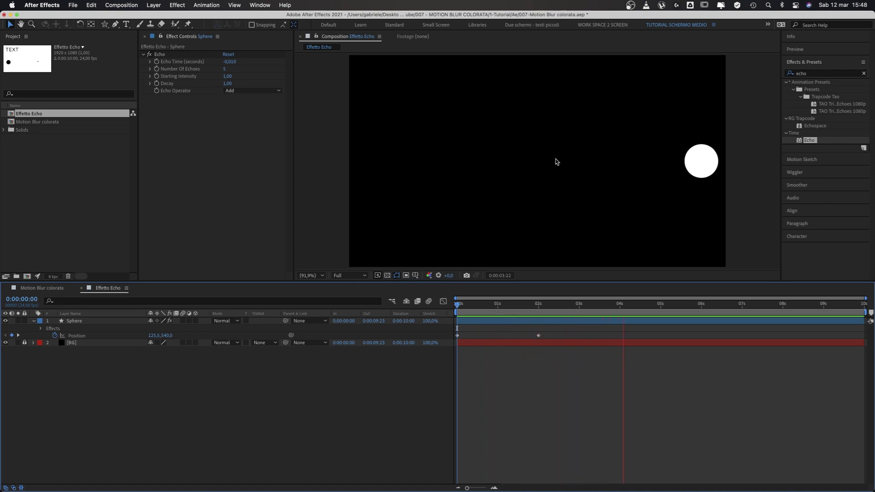
pyautogui.press('space')
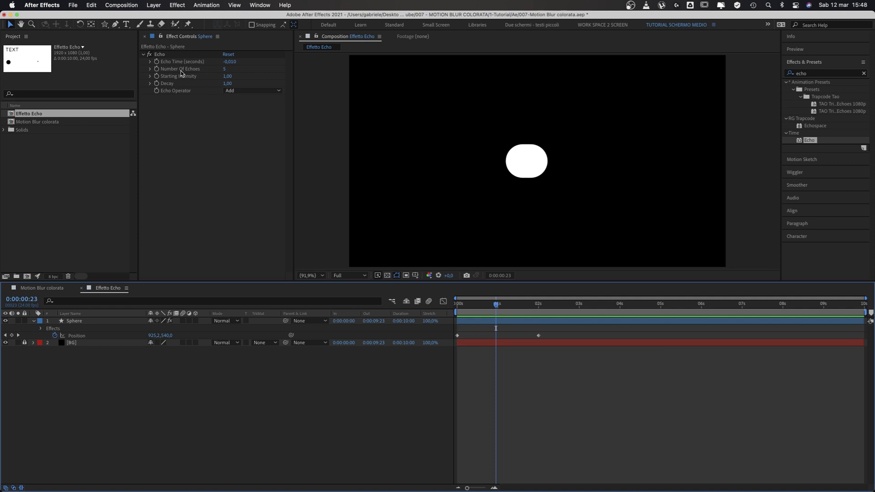
# Scrub Number Of Echoes to 40 and preview the resulting trail
pyautogui.moveTo(223, 69); pyautogui.dragTo(280, 73)
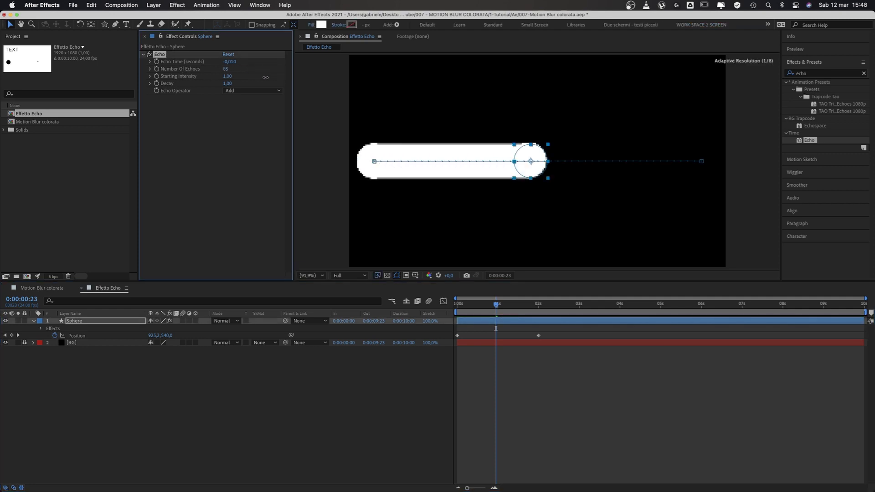
pyautogui.moveTo(286, 73); pyautogui.dragTo(249, 80)
pyautogui.press('space')
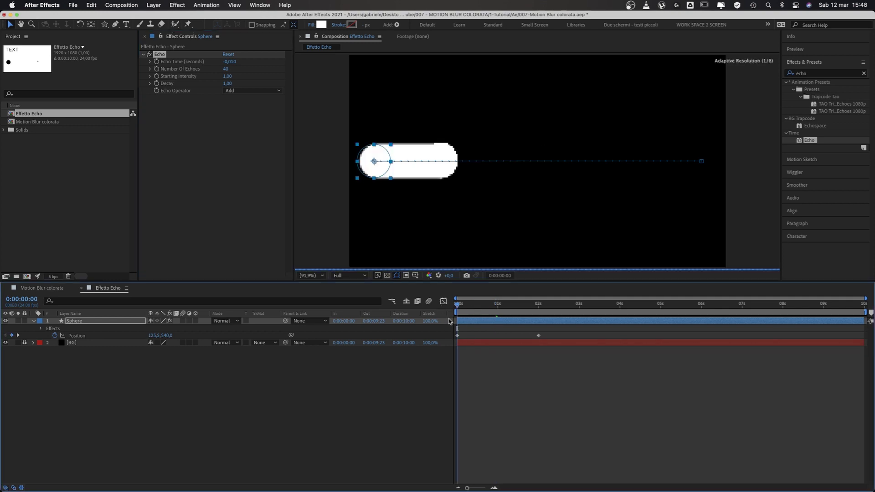
pyautogui.click(535, 395)
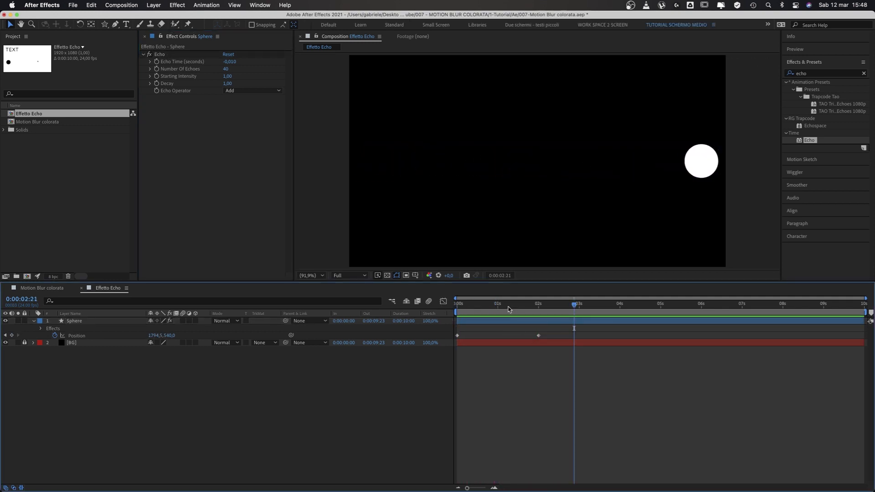
pyautogui.press('space')
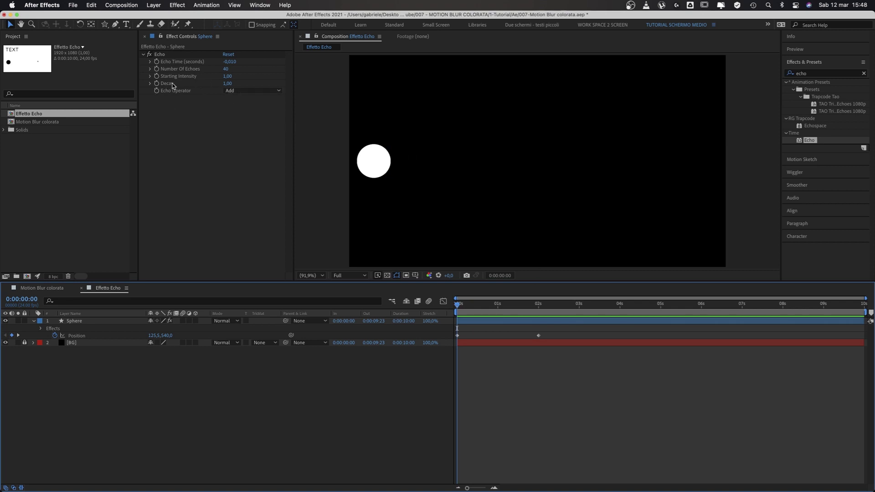
# At a mid-motion frame, lower Decay to about 0.86
pyautogui.moveTo(481, 314)
pyautogui.mouseDown()
pyautogui.moveTo(473, 314)
pyautogui.moveTo(497, 313)
pyautogui.mouseUp()
pyautogui.click(244, 98)
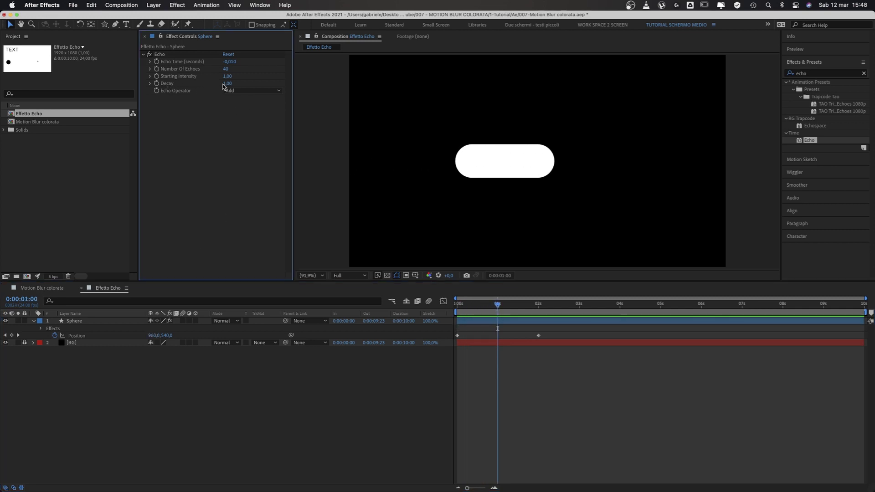
pyautogui.moveTo(224, 84); pyautogui.dragTo(218, 84)
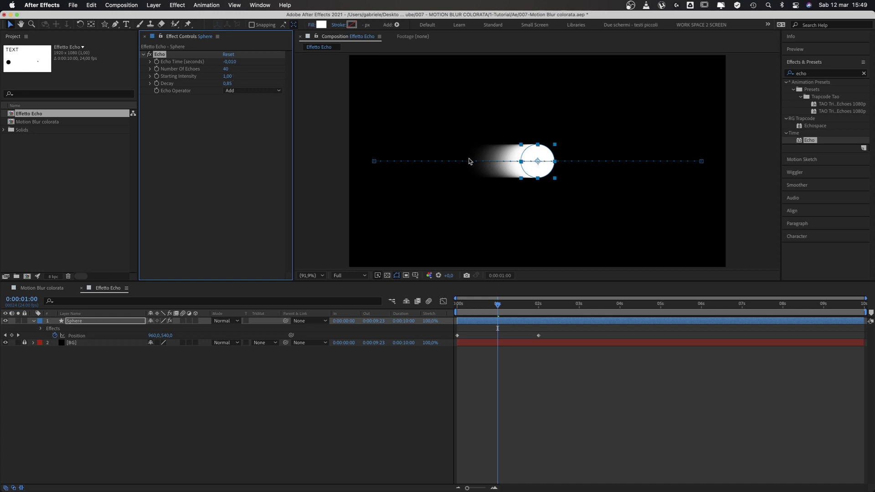
# Reset Decay to 1.00, then enter 0,99 and lower it to 0.83
pyautogui.moveTo(227, 85); pyautogui.dragTo(241, 86)
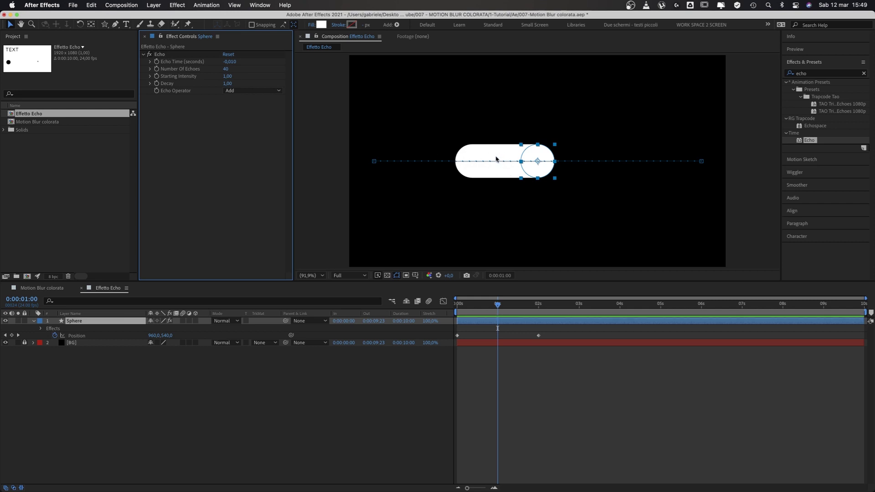
pyautogui.click(228, 84)
pyautogui.write('0,99')
pyautogui.press('BackSpace')
pyautogui.press('Return')
pyautogui.press('Down')
pyautogui.press('Down')
pyautogui.press('Down')
pyautogui.press('Down')
pyautogui.press('Down')
pyautogui.press('Down')
pyautogui.press('Down')
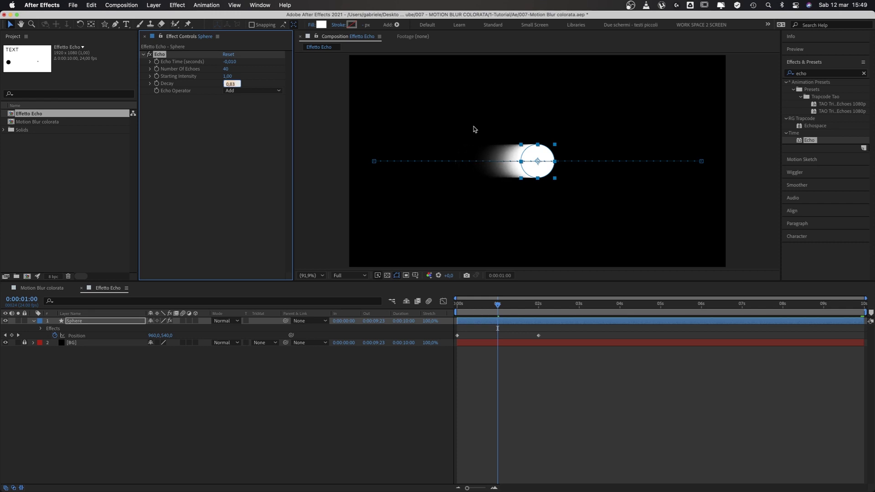
pyautogui.click(474, 130)
pyautogui.press('space')
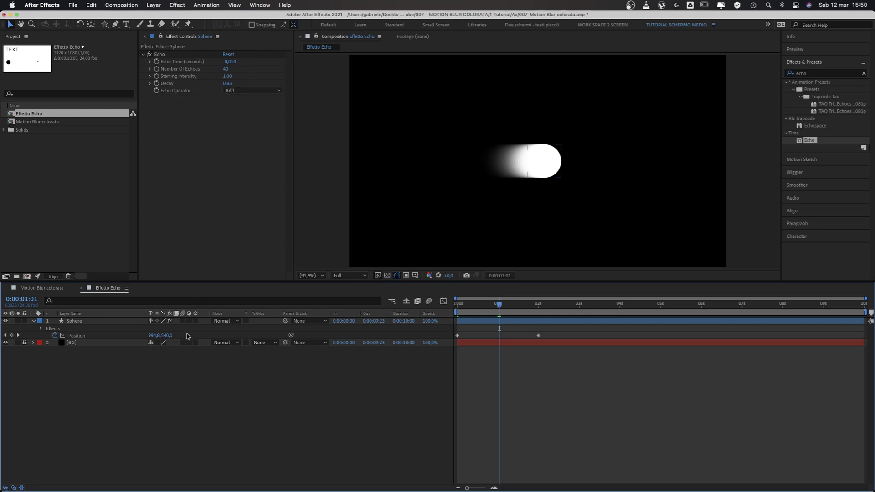
pyautogui.click(219, 322)
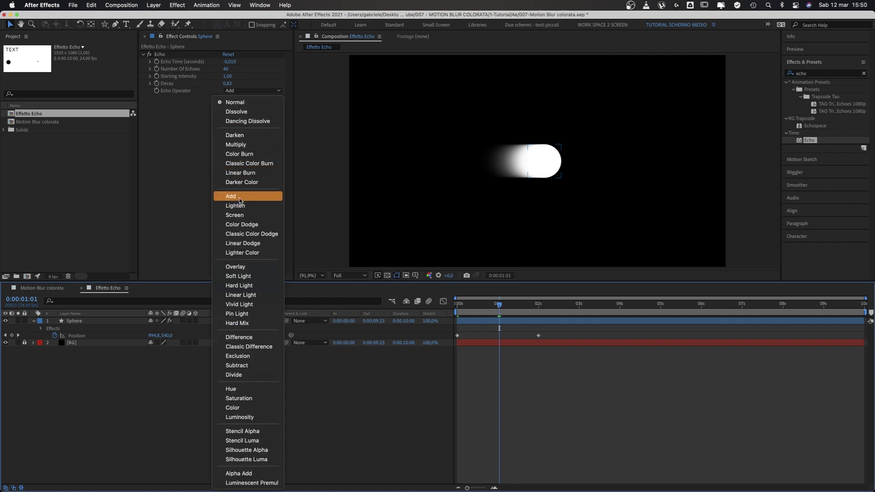
pyautogui.click(177, 141)
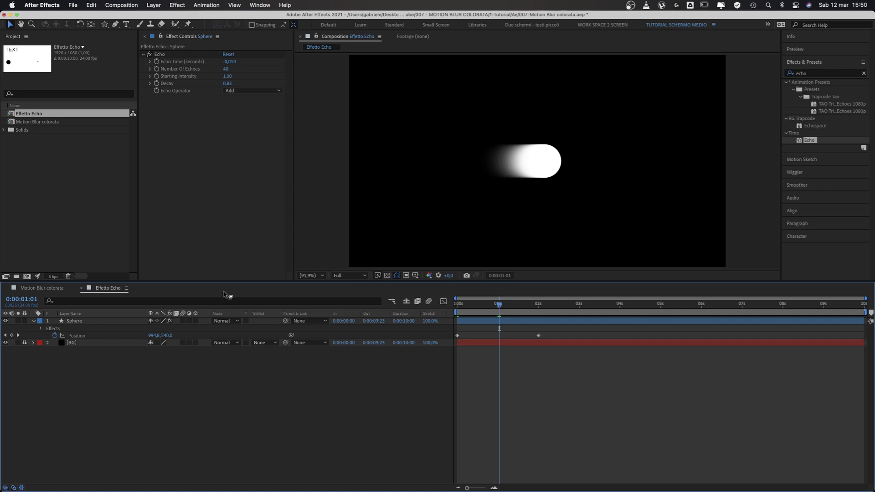
pyautogui.click(238, 91)
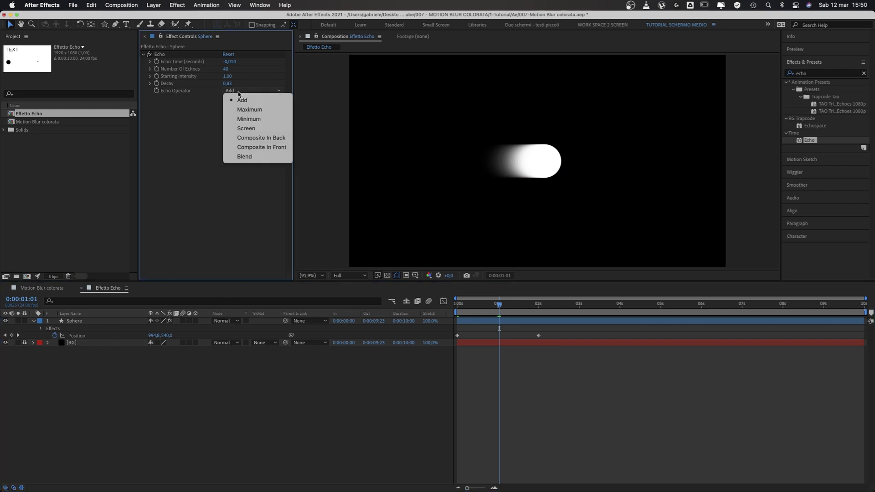
pyautogui.click(245, 118)
pyautogui.press('super+z')
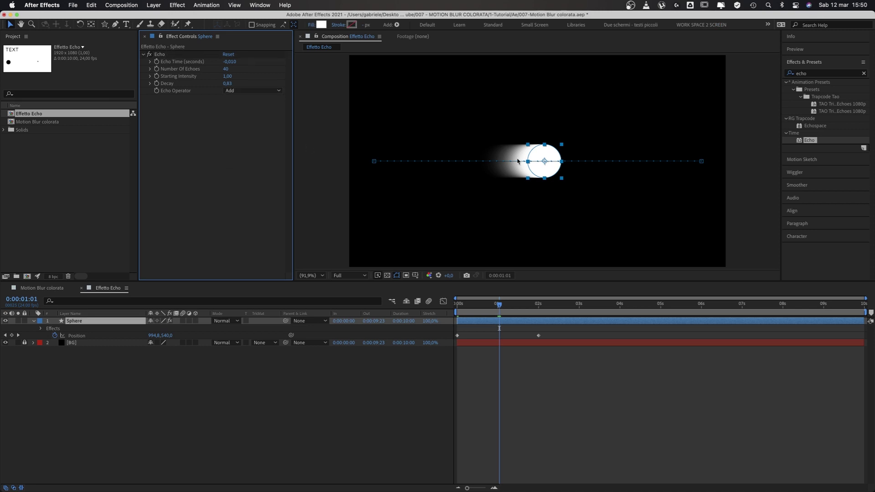
# Set the sphere's shape fill to magenta E343A7
pyautogui.click(321, 24)
pyautogui.click(459, 277)
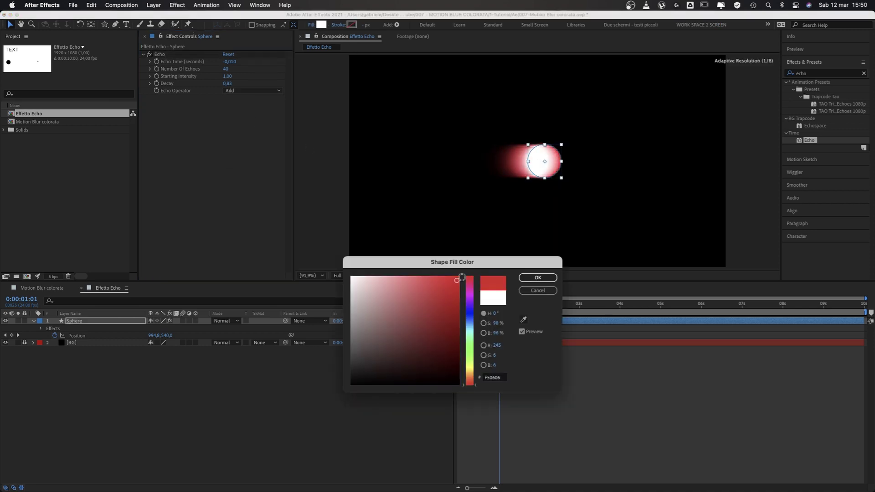
pyautogui.click(469, 287)
pyautogui.click(427, 289)
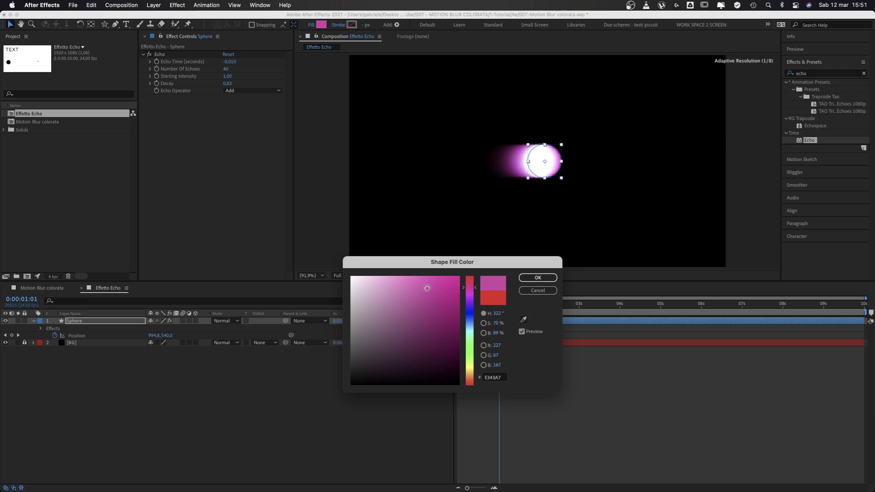
pyautogui.click(538, 278)
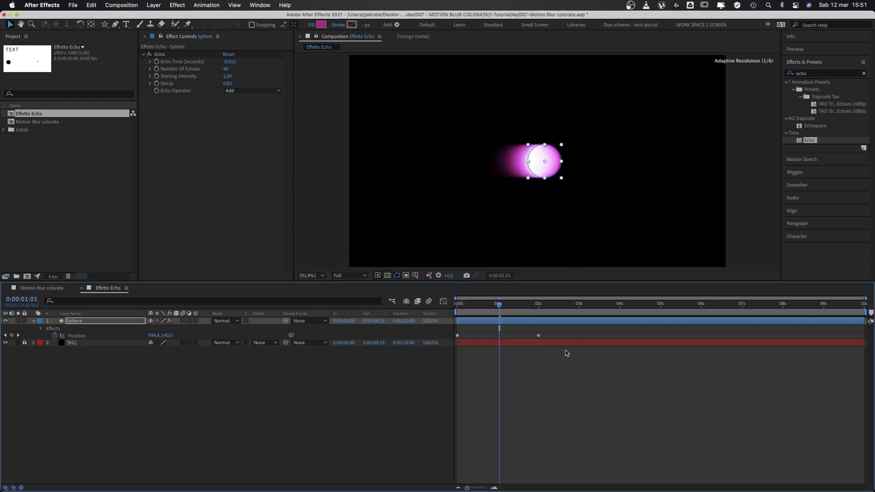
pyautogui.click(486, 149)
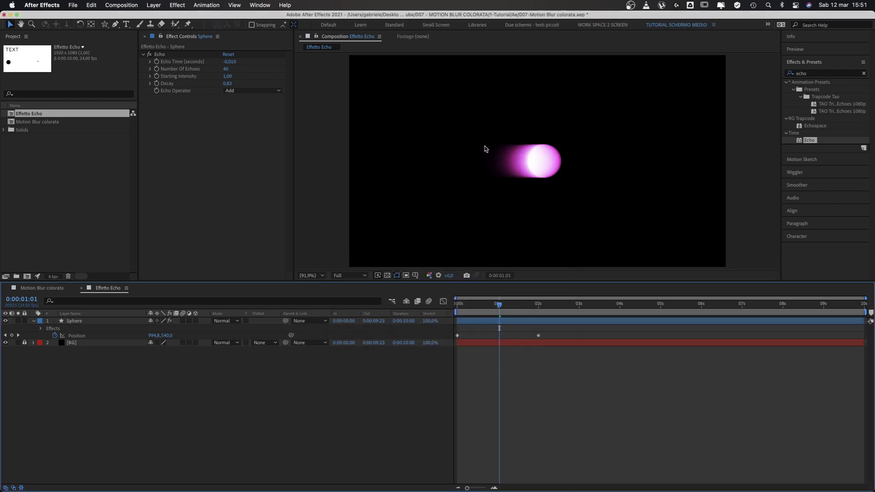
# Open the Echo Operator dropdown for the Sphere layer
pyautogui.click(496, 323)
pyautogui.click(535, 393)
pyautogui.click(243, 91)
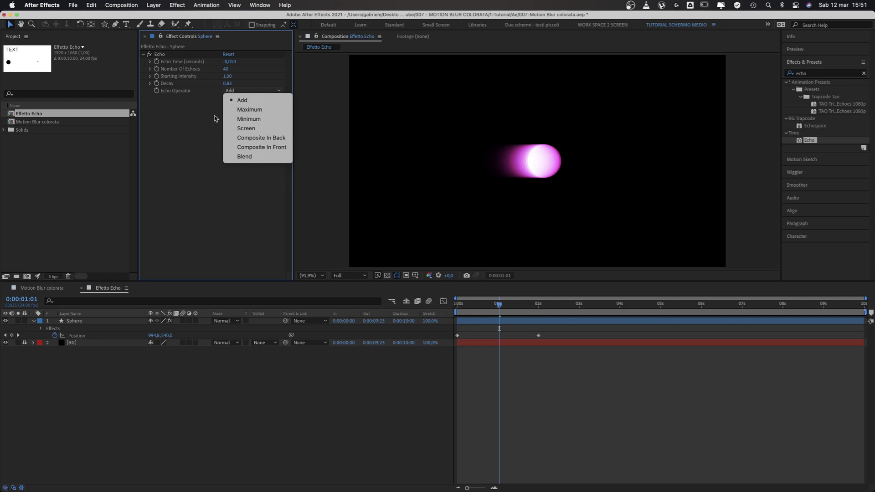
# Compare Echo operators and settle on Composite In Back
pyautogui.click(257, 138)
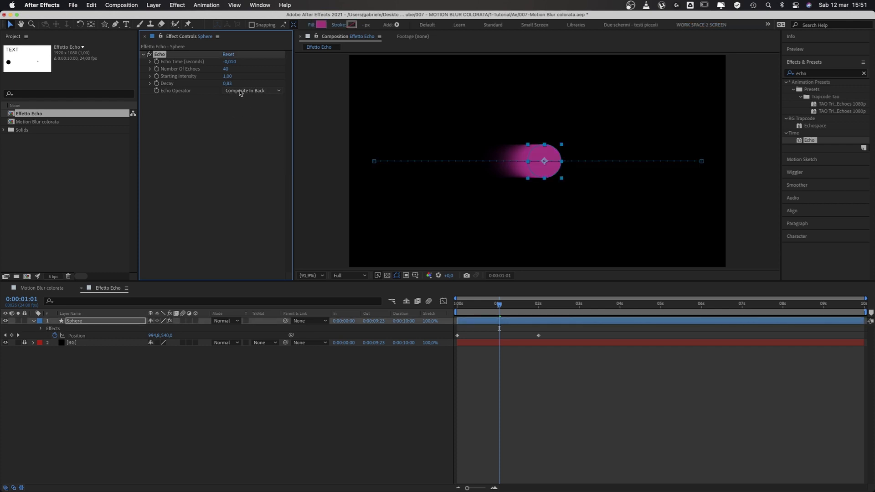
pyautogui.click(241, 91)
pyautogui.click(272, 147)
pyautogui.click(242, 92)
pyautogui.click(257, 138)
pyautogui.click(171, 189)
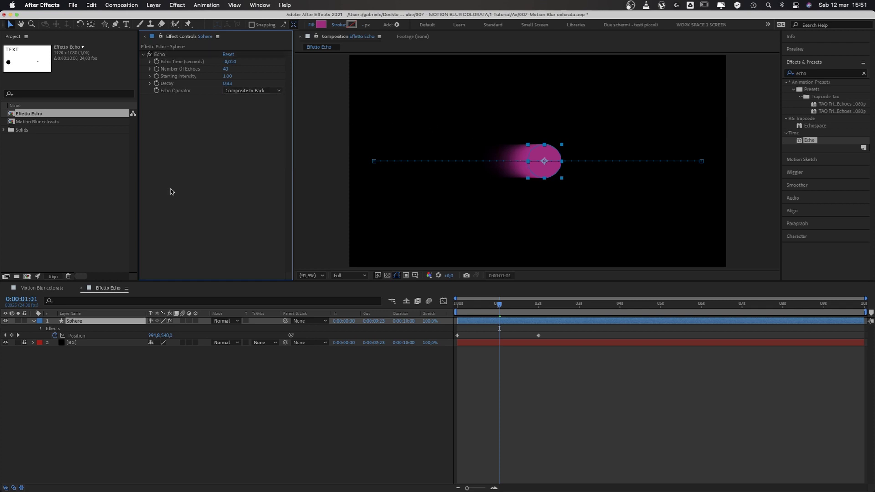
pyautogui.click(258, 92)
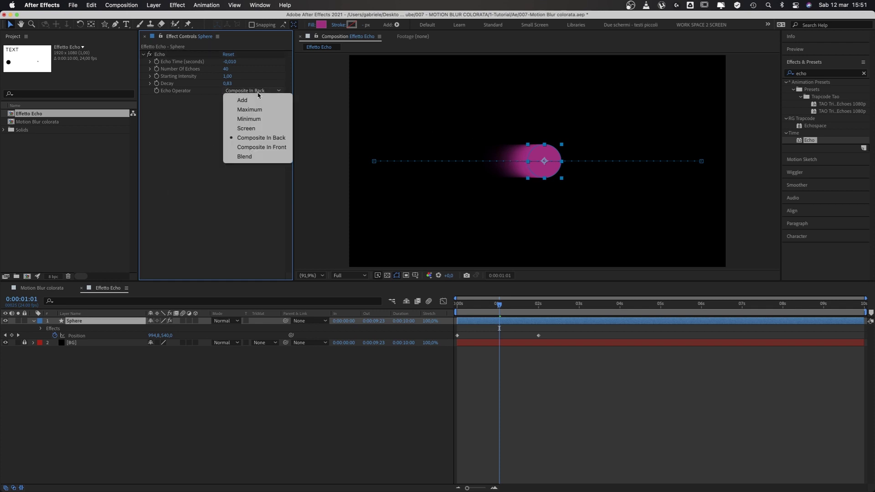
pyautogui.click(249, 140)
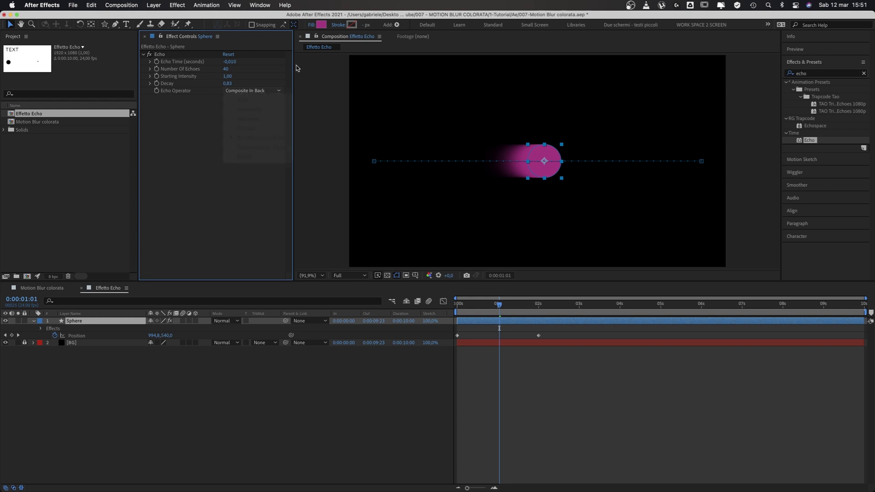
# Change the sphere fill to vivid violet EE2BFC
pyautogui.click(321, 24)
pyautogui.moveTo(432, 309); pyautogui.dragTo(440, 277)
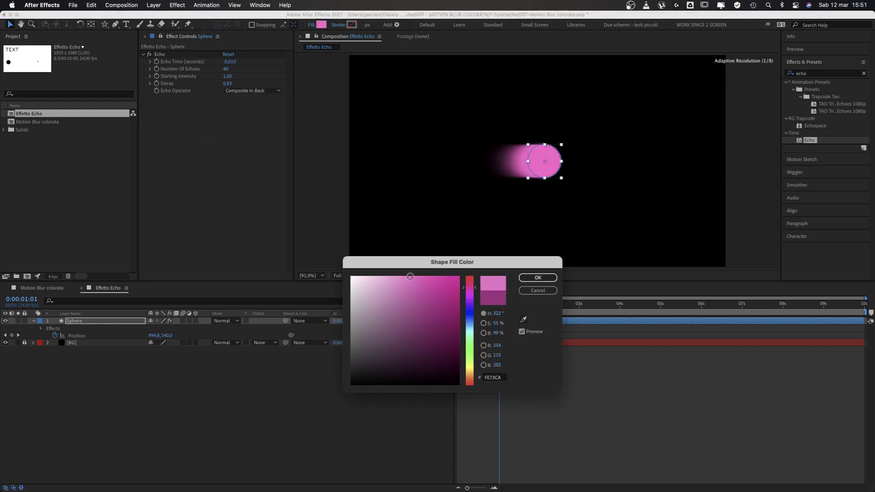
pyautogui.click(471, 296)
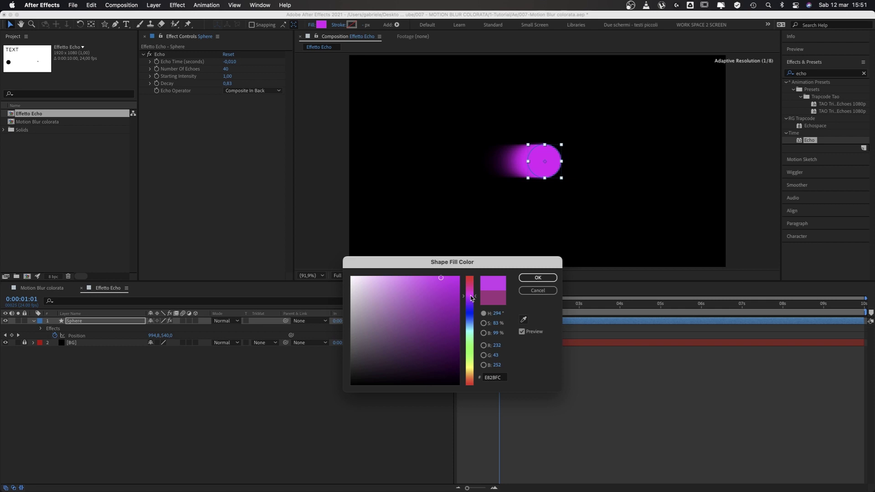
pyautogui.moveTo(472, 297); pyautogui.dragTo(472, 298)
pyautogui.click(531, 279)
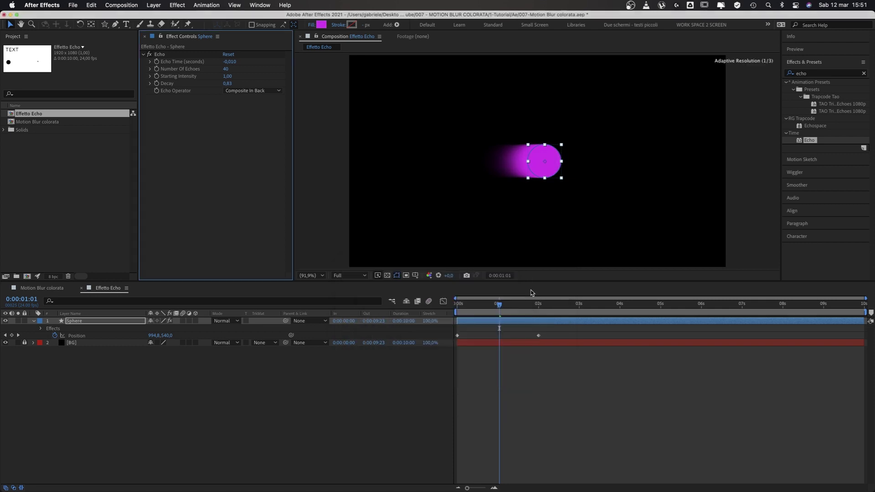
pyautogui.click(532, 397)
pyautogui.press('space')
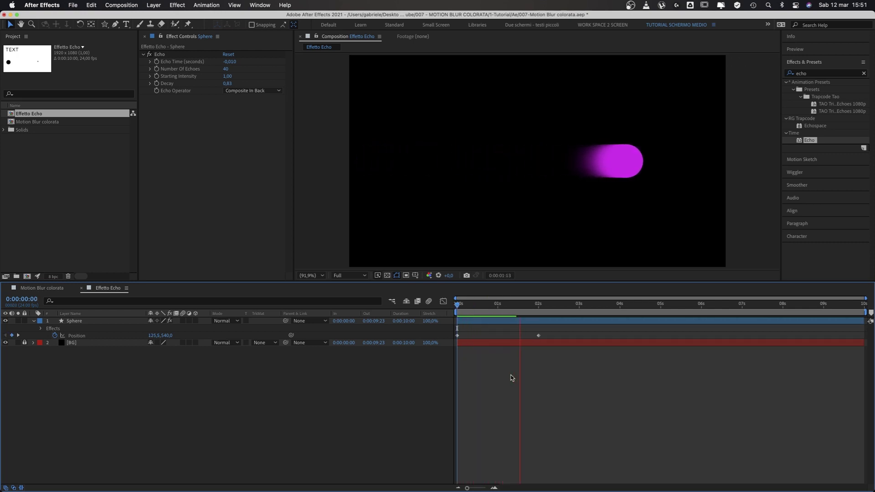
pyautogui.press('space')
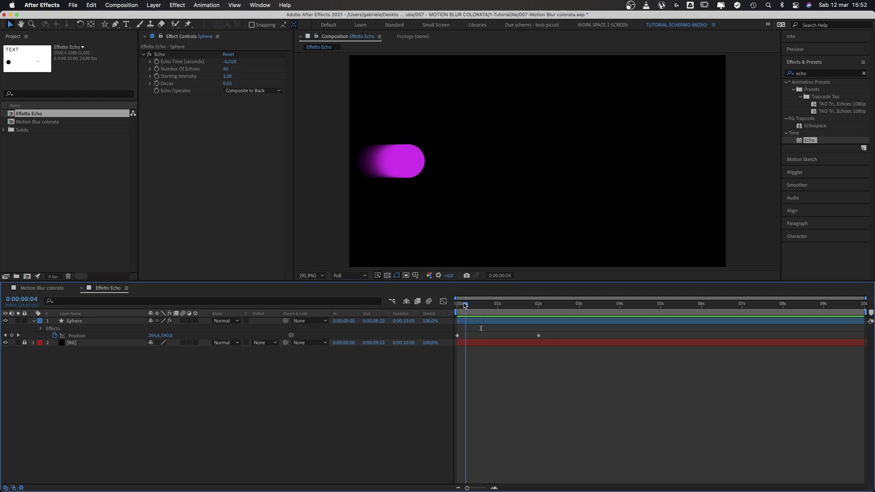
pyautogui.press('space')
pyautogui.click(473, 305)
pyautogui.moveTo(473, 306)
pyautogui.mouseDown()
pyautogui.moveTo(486, 316)
pyautogui.moveTo(457, 317)
pyautogui.moveTo(487, 308)
pyautogui.mouseUp()
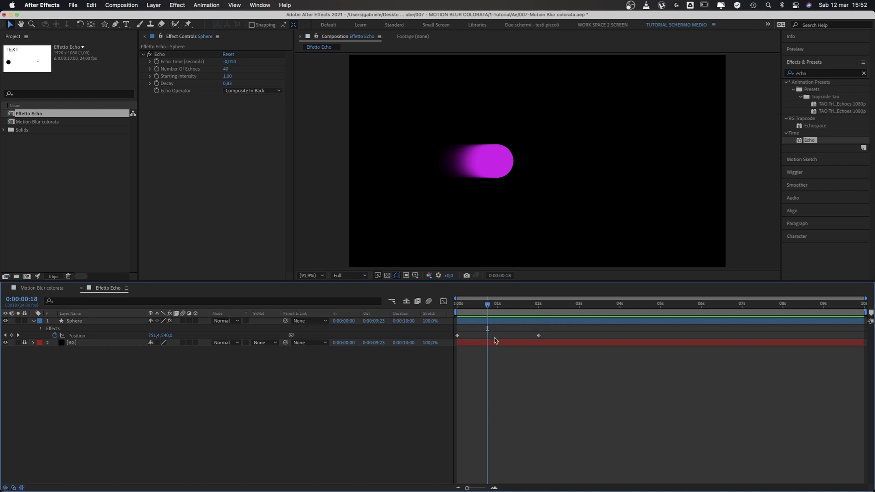
pyautogui.click(496, 161)
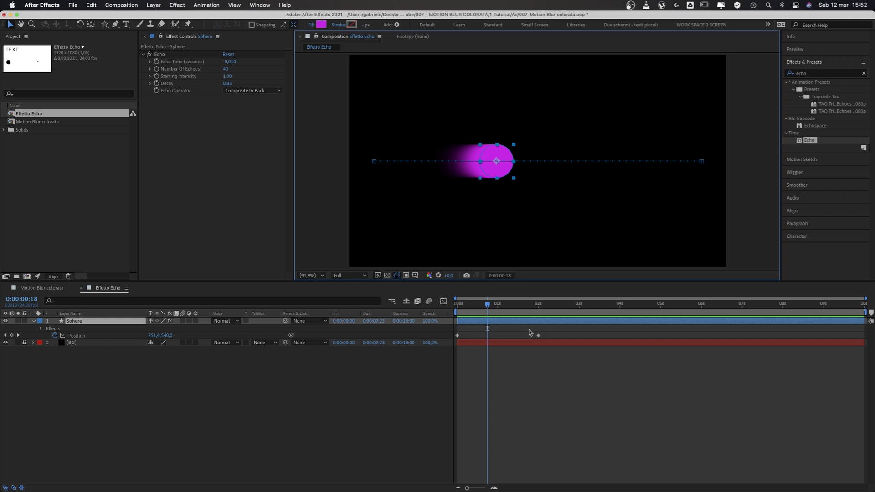
pyautogui.click(476, 325)
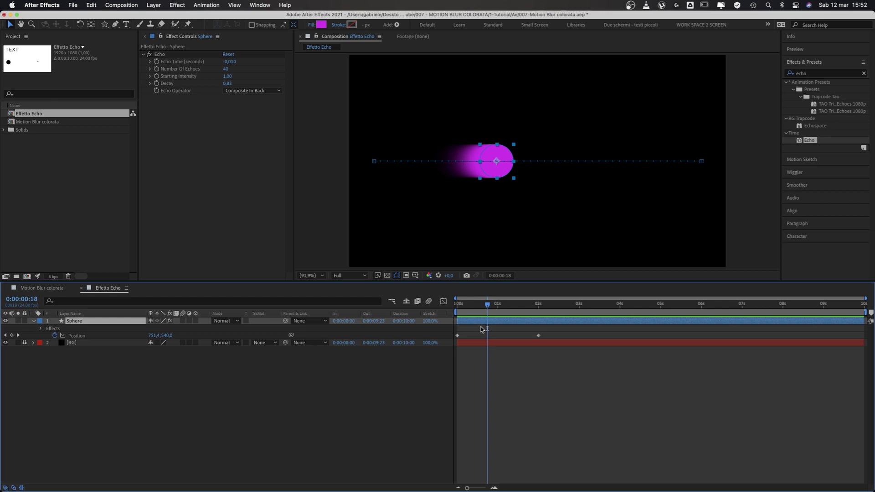
# Duplicate the Sphere layer and delete the Echo effect from Sphere 2
pyautogui.press('super+d')
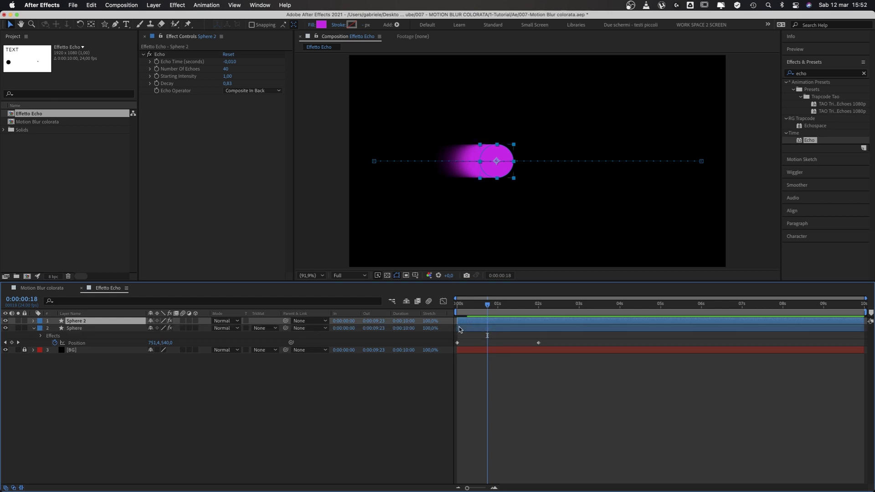
pyautogui.click(160, 55)
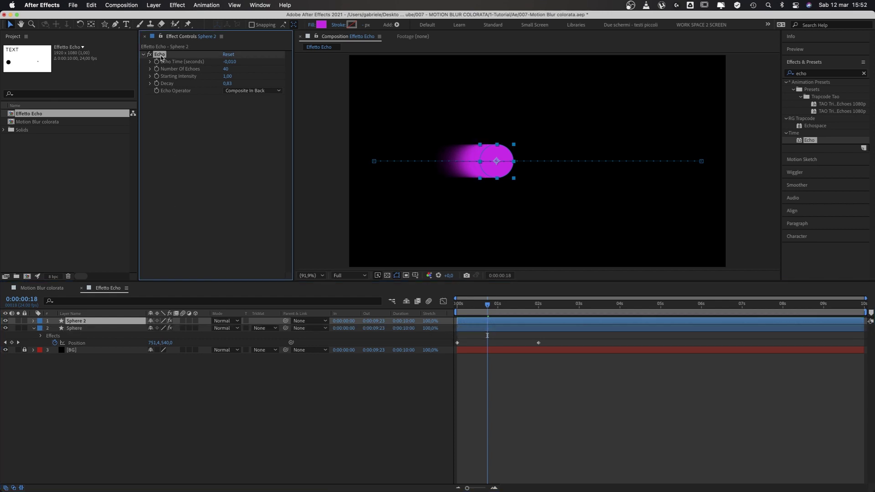
pyautogui.press('Delete')
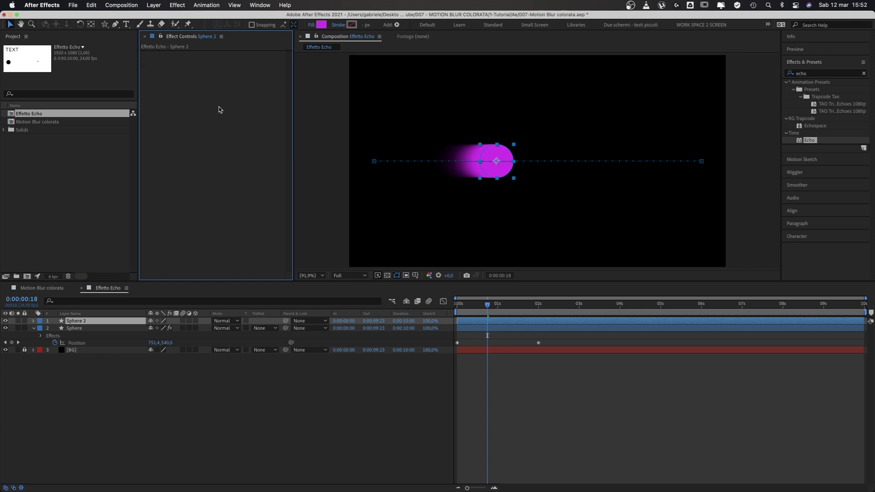
# Fill Sphere 2 with white, reselect Sphere, and scrub to 0:00:01:01
pyautogui.click(321, 25)
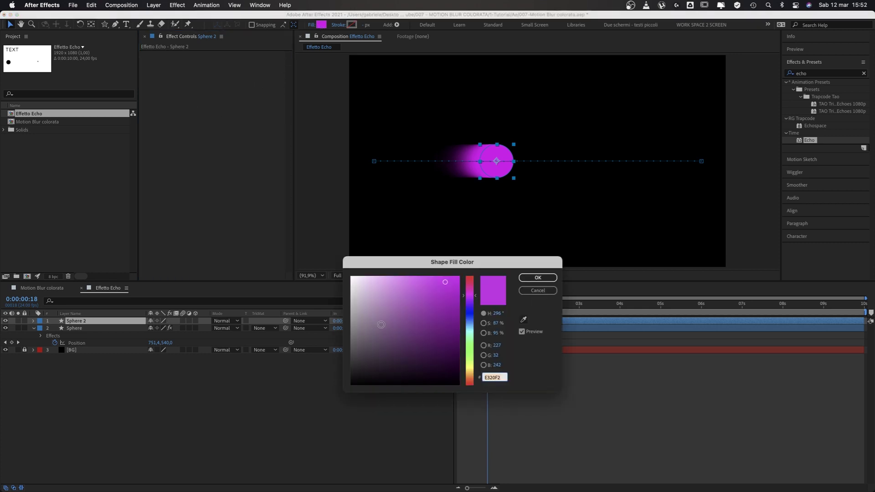
pyautogui.moveTo(381, 325); pyautogui.dragTo(301, 244)
pyautogui.click(533, 278)
pyautogui.click(491, 335)
pyautogui.moveTo(487, 304); pyautogui.dragTo(498, 304)
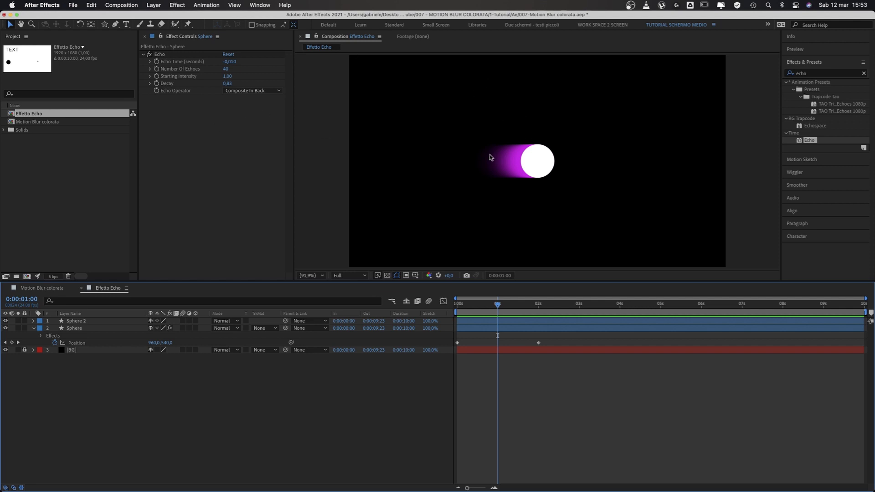
pyautogui.scroll(5, 497, 157)
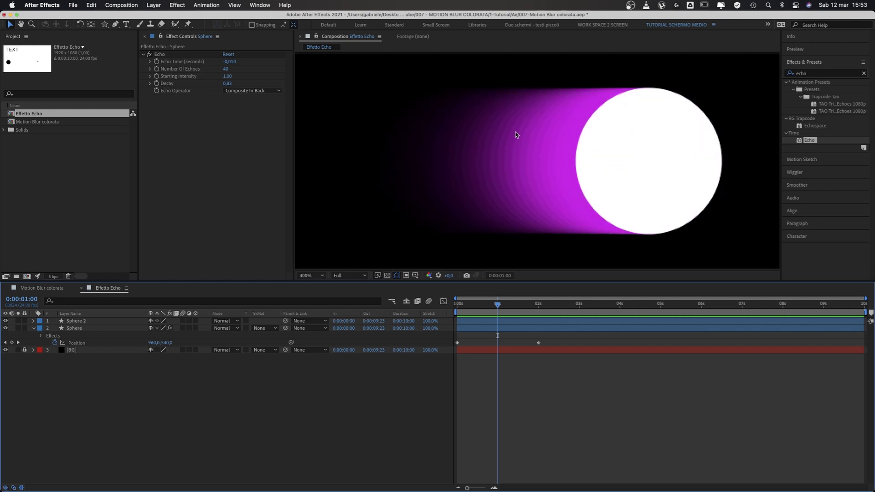
pyautogui.scroll(-2, 508, 177)
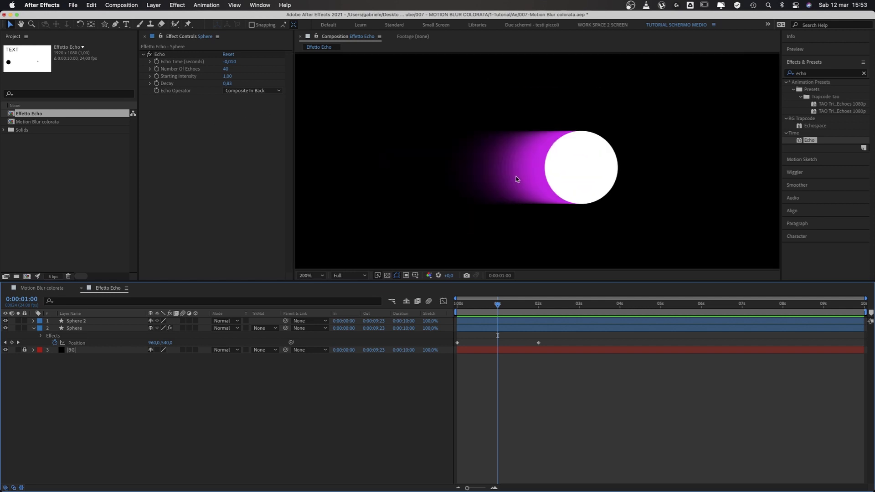
pyautogui.scroll(-2, 518, 180)
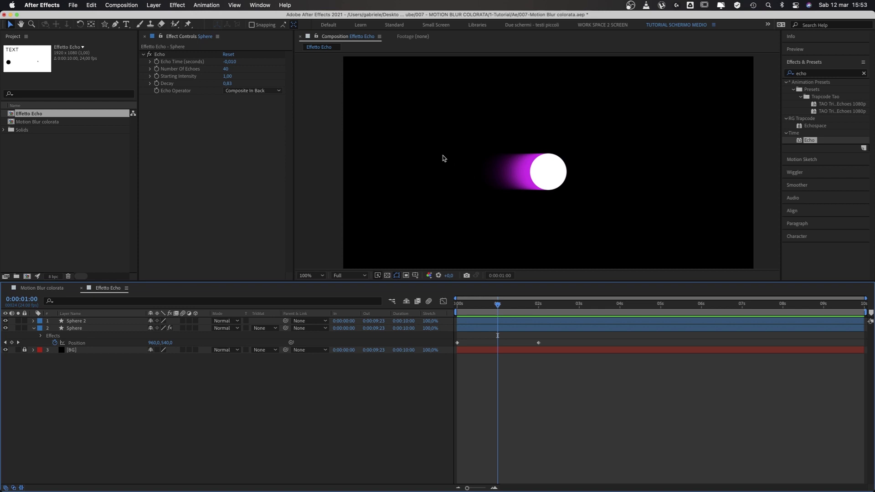
pyautogui.scroll(4, 520, 173)
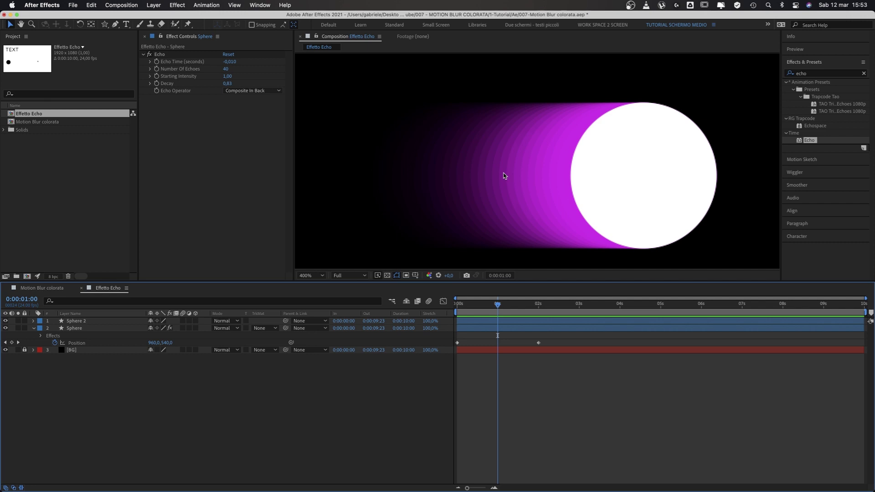
pyautogui.click(311, 275)
pyautogui.click(314, 286)
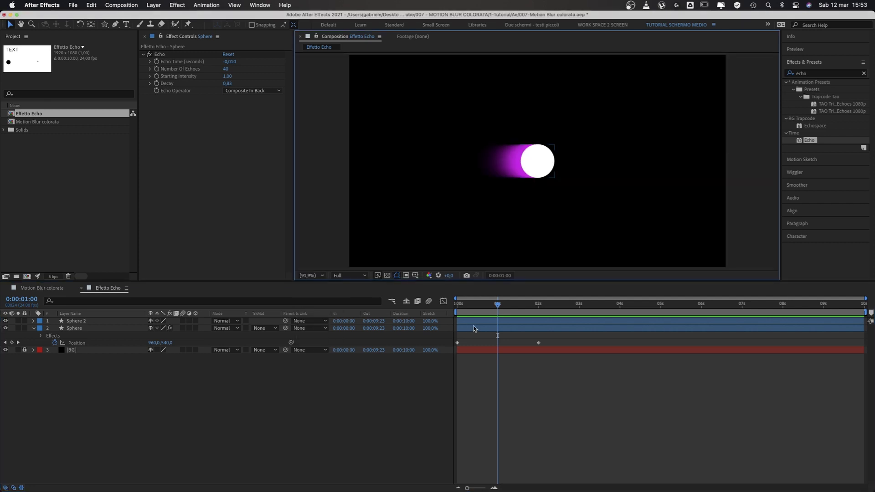
pyautogui.click(476, 328)
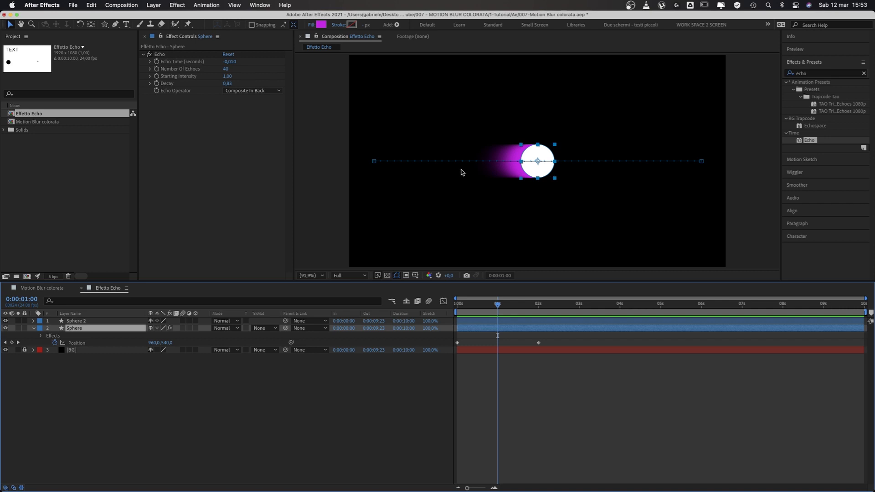
pyautogui.click(811, 73)
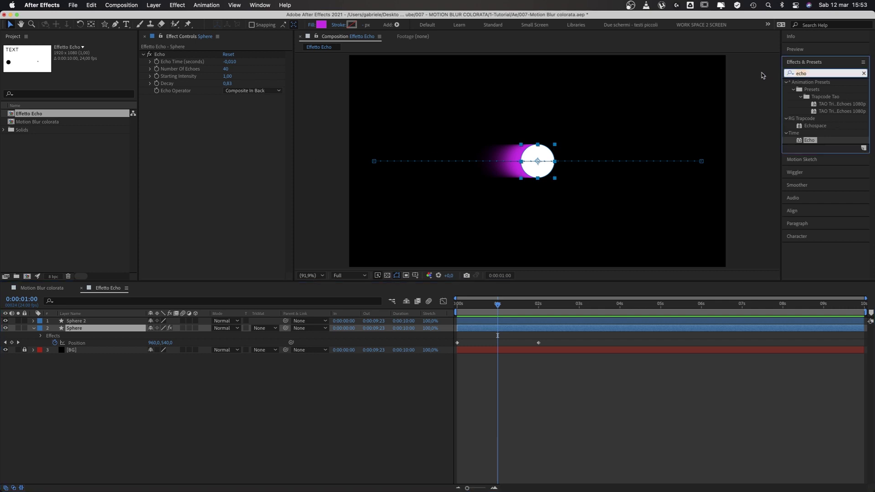
# Apply Fast Box Blur to the Sphere layer below its Echo and set Blur Radius to 2
pyautogui.write('fast box')
pyautogui.moveTo(826, 89); pyautogui.dragTo(78, 330)
pyautogui.scroll(5, 511, 158)
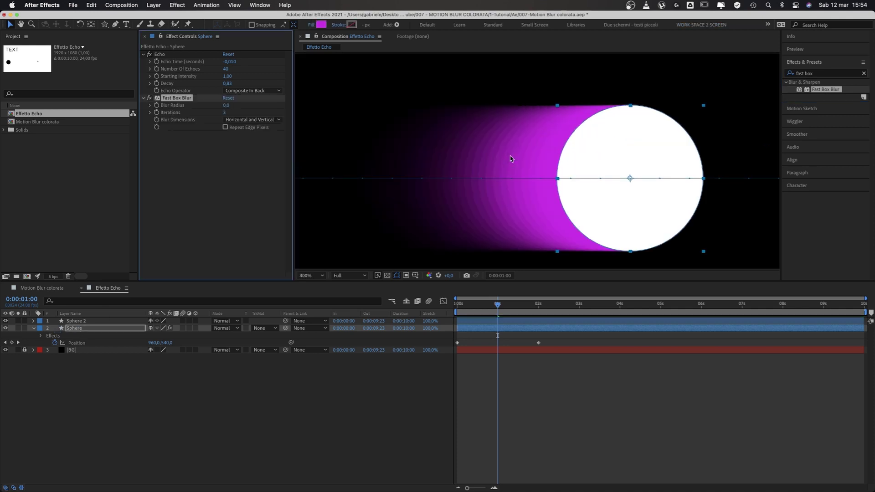
pyautogui.click(226, 106)
pyautogui.write('1')
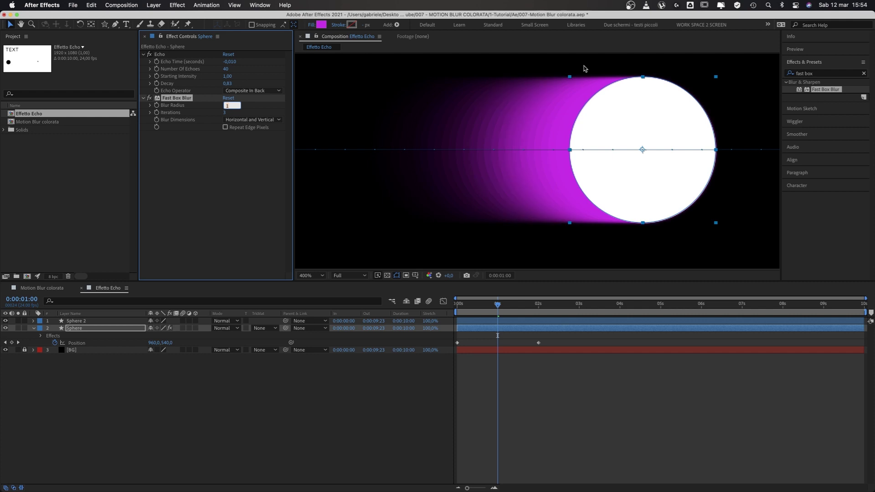
pyautogui.press('BackSpace')
pyautogui.write('2')
pyautogui.click(505, 166)
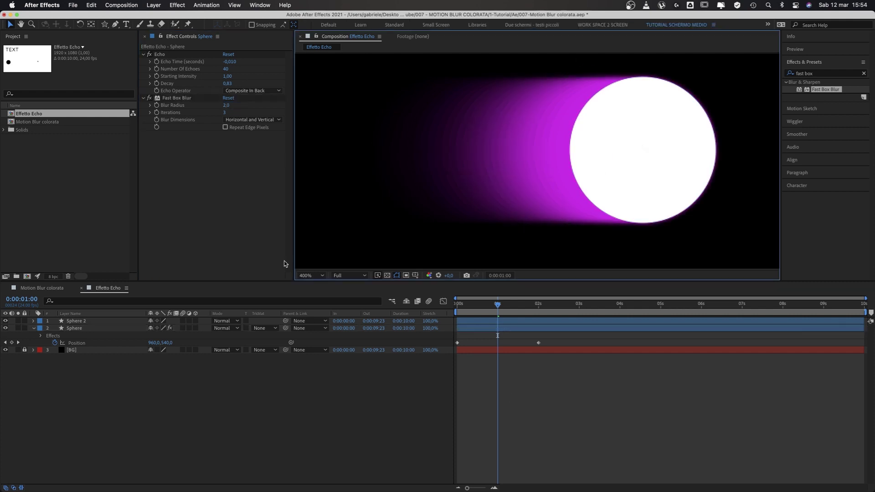
pyautogui.click(310, 275)
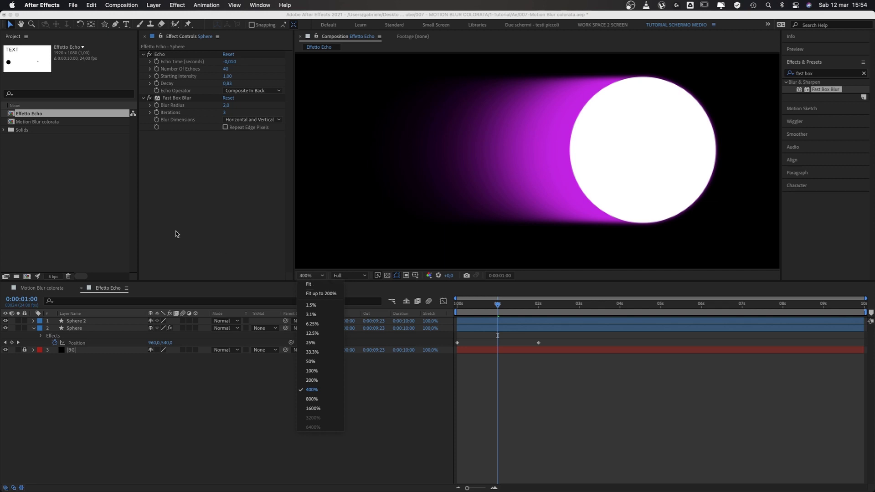
pyautogui.click(176, 196)
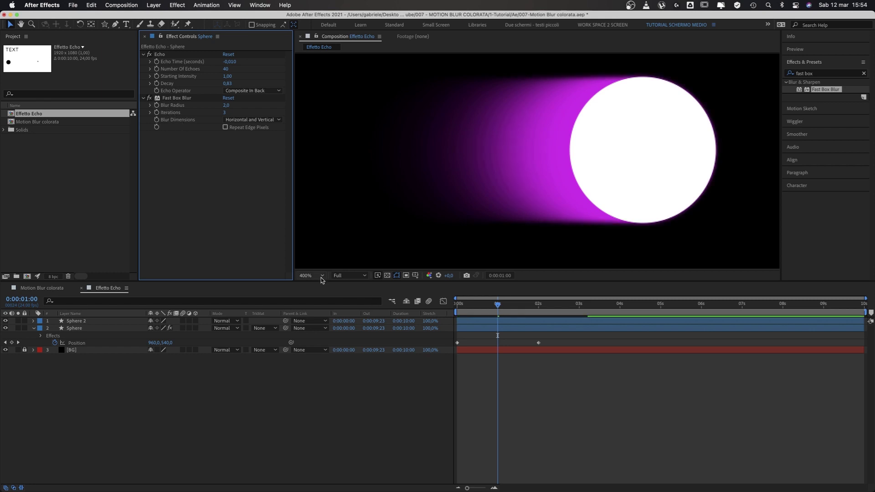
pyautogui.hotkey('shift', '/')
pyautogui.moveTo(498, 304); pyautogui.dragTo(461, 321)
pyautogui.press('space')
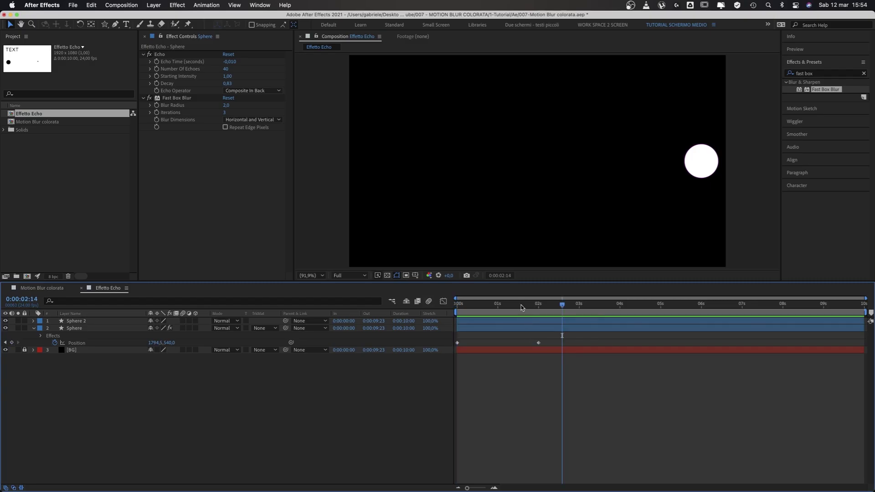
pyautogui.click(498, 305)
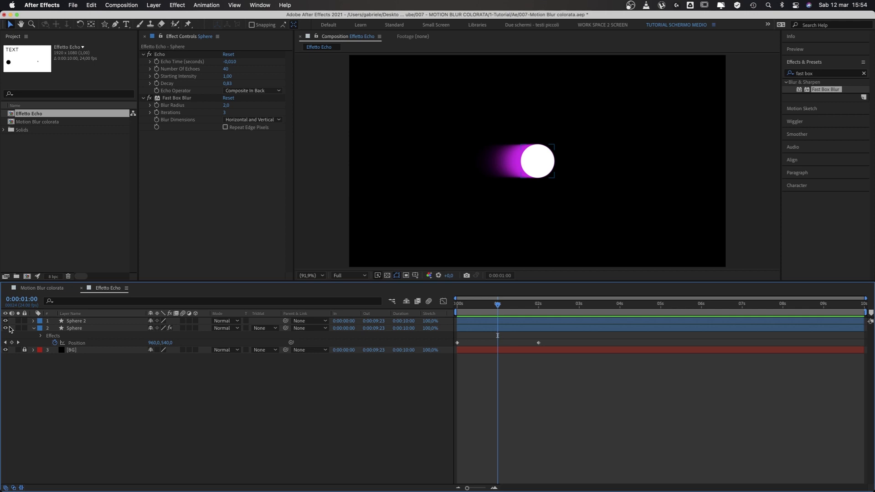
pyautogui.click(71, 330)
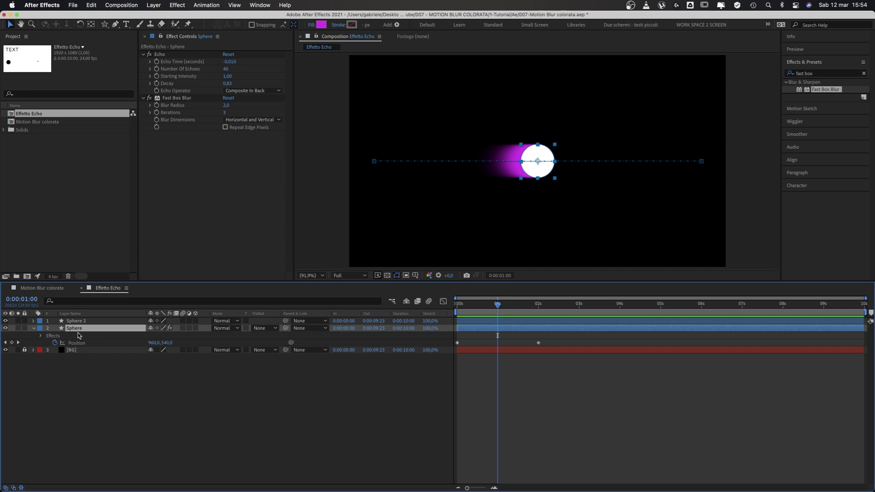
# Duplicate the Sphere layer and give the Sphere 3 copy a blue 2B20F2 fill
pyautogui.press('super+d')
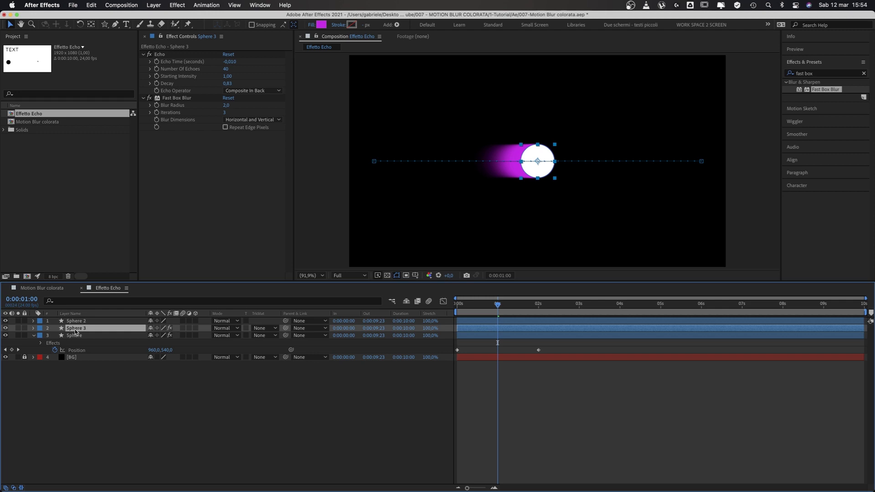
pyautogui.click(77, 336)
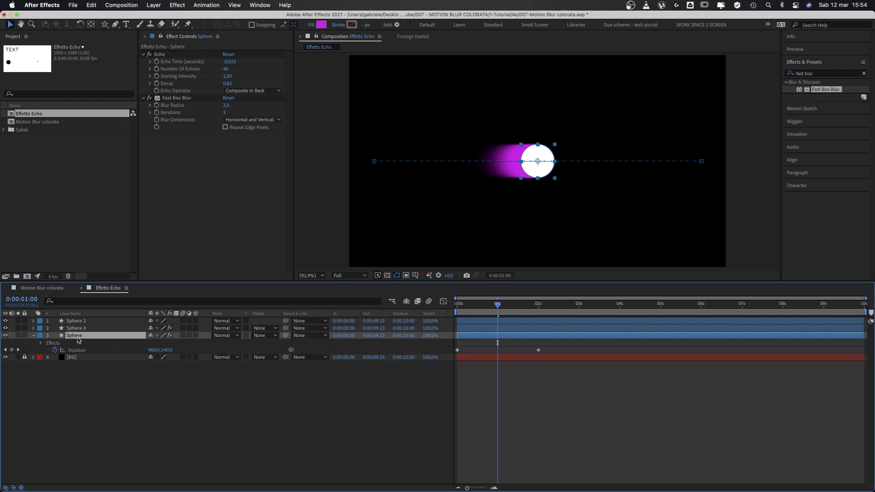
pyautogui.click(322, 26)
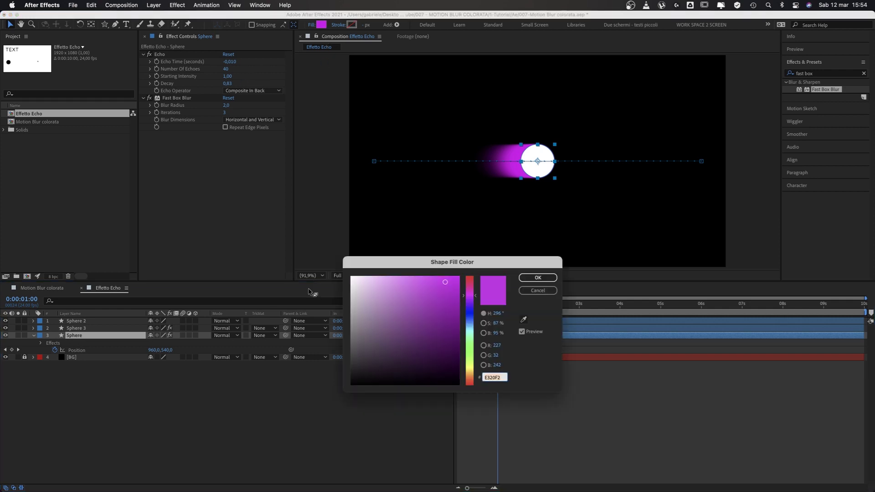
pyautogui.click(75, 328)
pyautogui.click(322, 26)
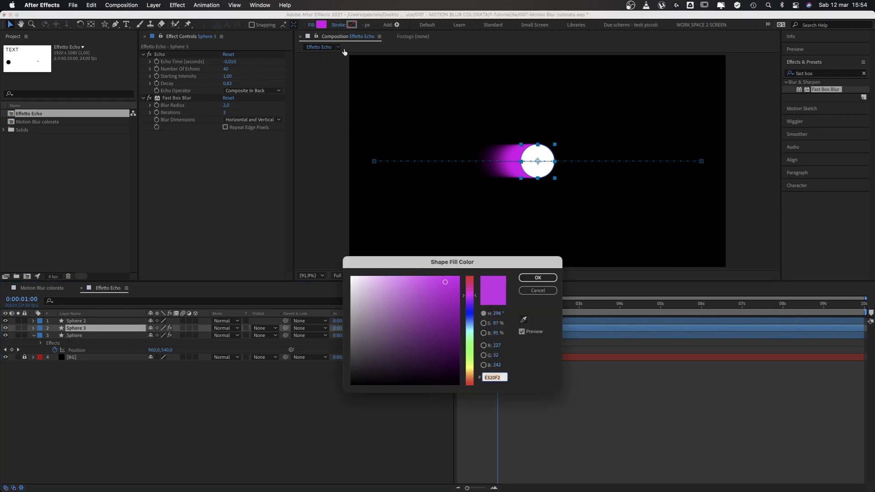
pyautogui.click(470, 312)
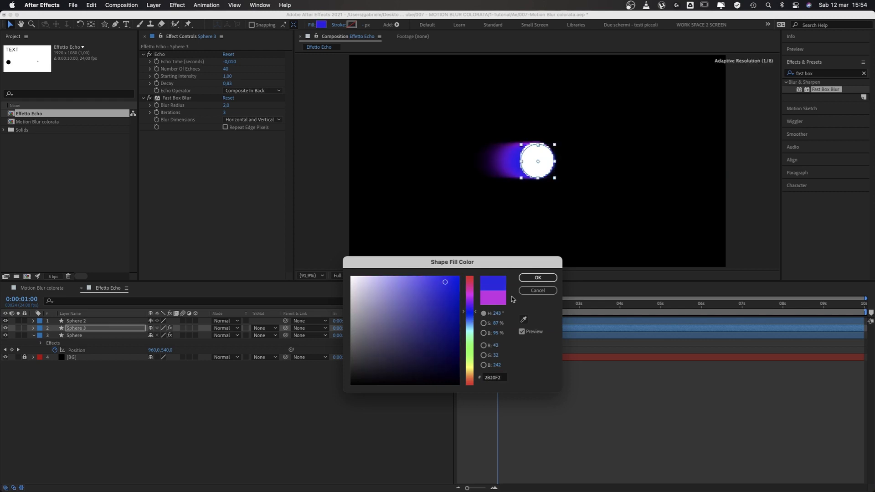
pyautogui.click(538, 278)
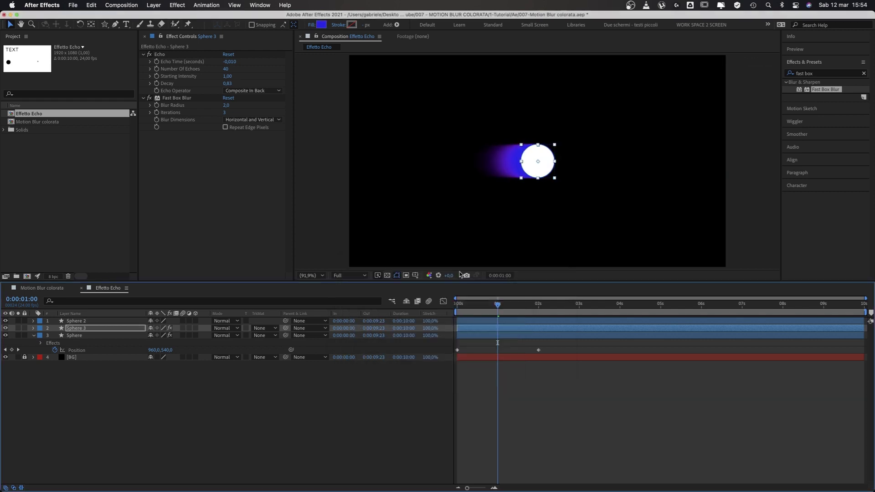
# Solo Sphere, then Sphere 3, to compare their trails before showing the full comp
pyautogui.click(19, 336)
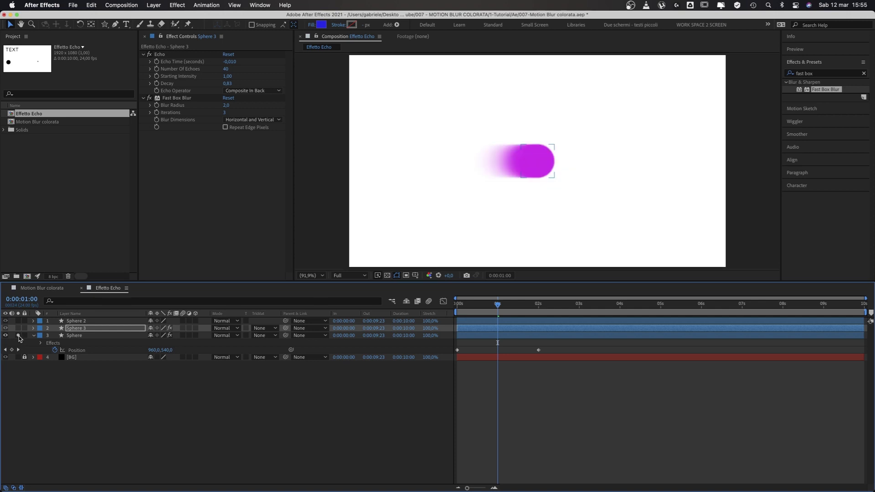
pyautogui.click(18, 336)
pyautogui.click(18, 328)
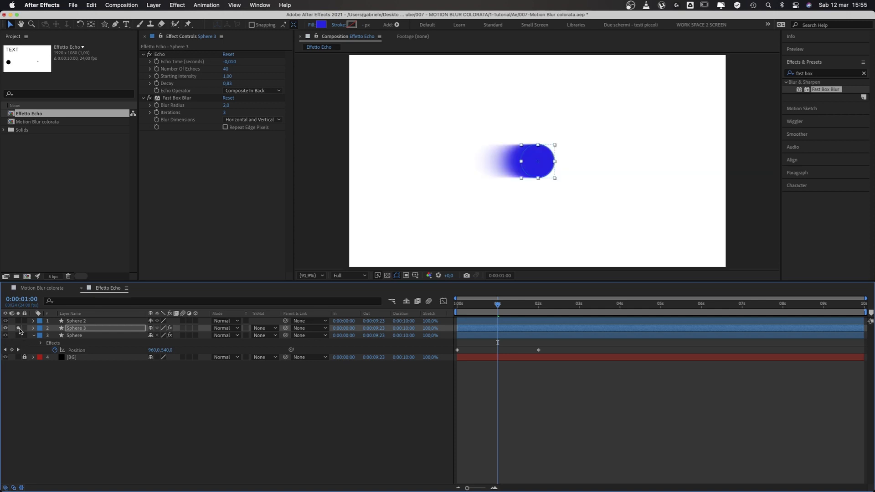
pyautogui.click(19, 328)
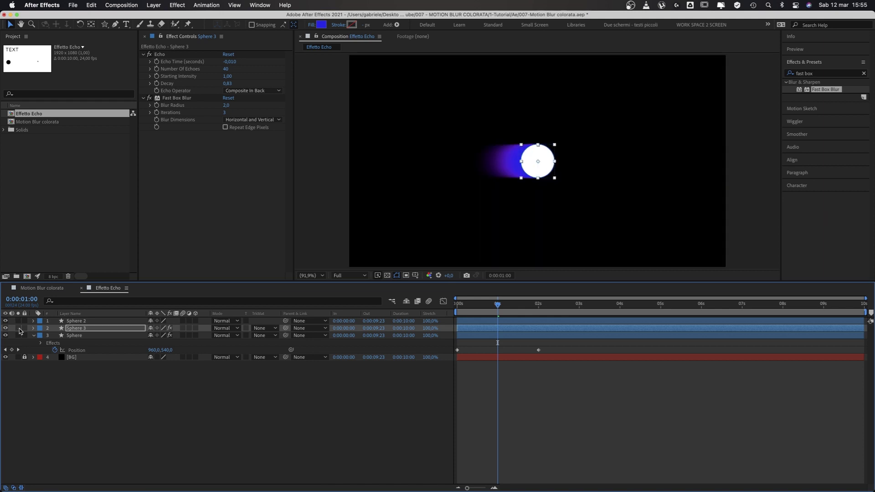
pyautogui.click(63, 407)
# Set the Sphere layer's Echo Decay to 0,88 in Effect Controls
pyautogui.click(75, 338)
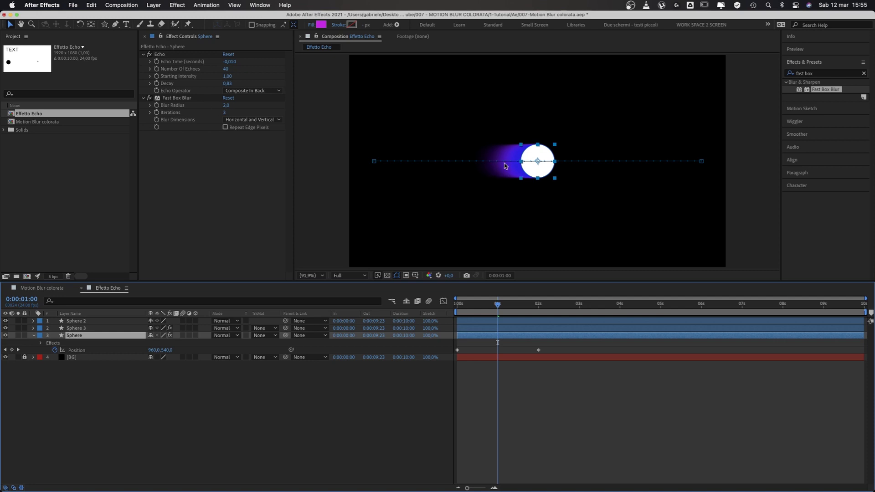
pyautogui.press('F3')
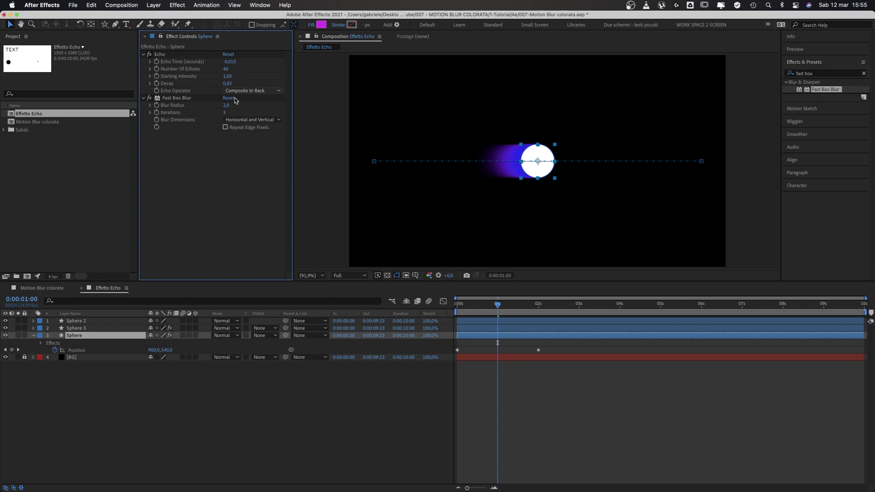
pyautogui.moveTo(227, 83); pyautogui.dragTo(228, 84)
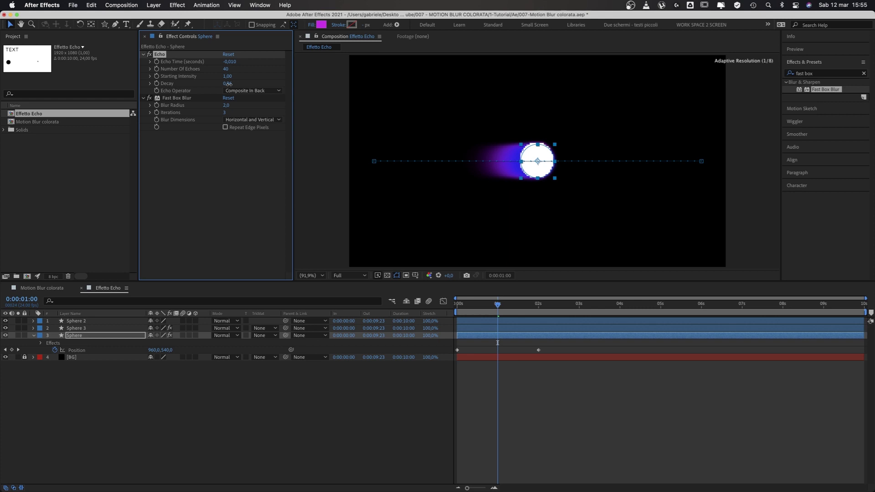
pyautogui.click(229, 84)
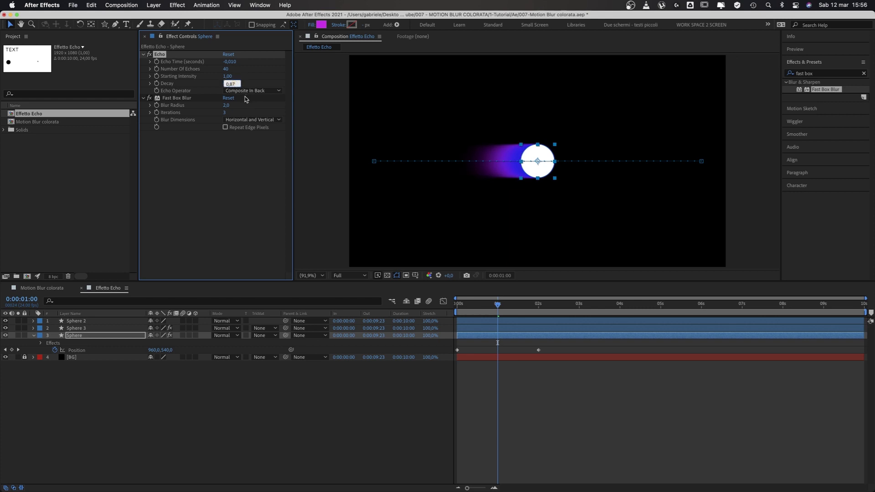
pyautogui.press('Return')
# Switch Sphere 3's blending mode to Add
pyautogui.click(198, 387)
pyautogui.click(205, 328)
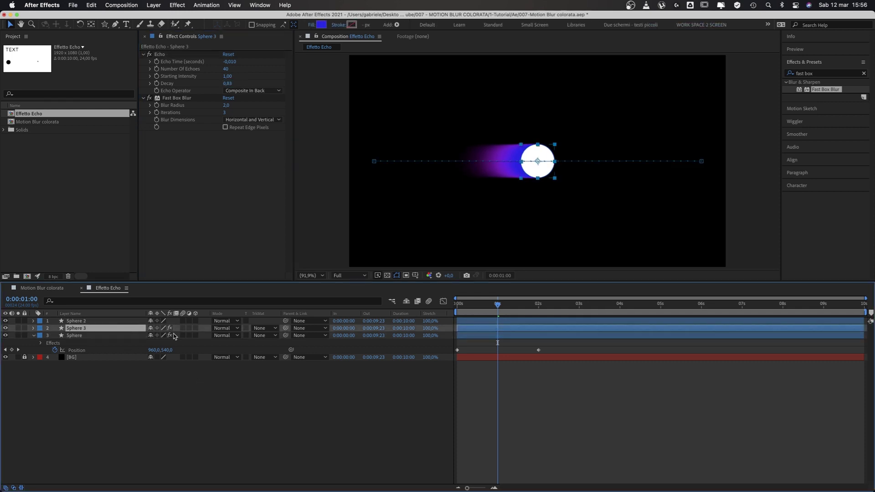
pyautogui.click(222, 330)
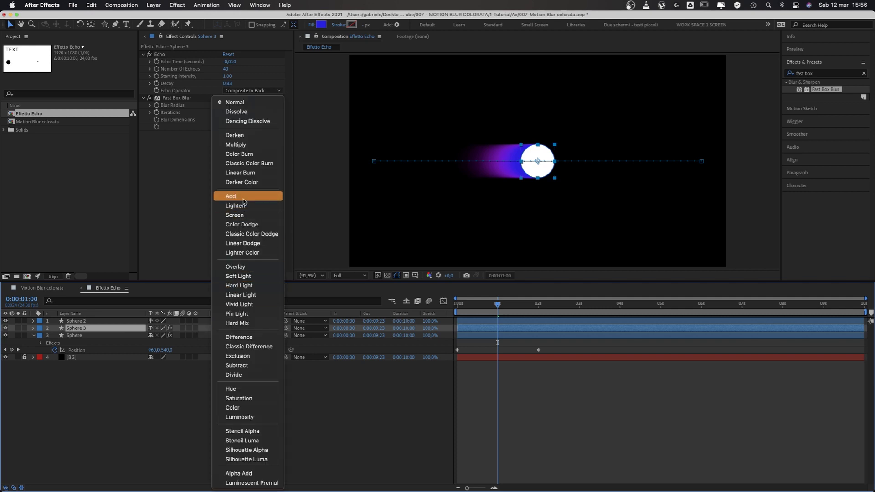
pyautogui.click(244, 201)
pyautogui.click(511, 431)
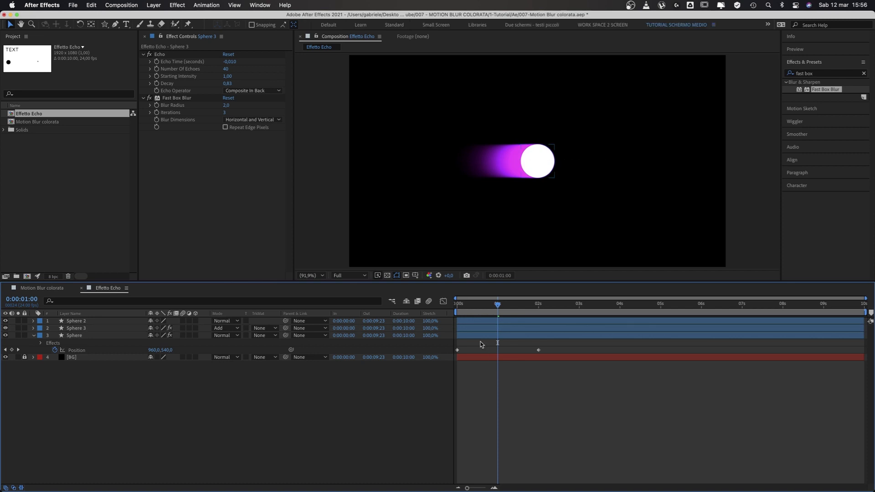
pyautogui.click(485, 332)
# Change Sphere 3's fill colour to orange FF4B00
pyautogui.click(72, 337)
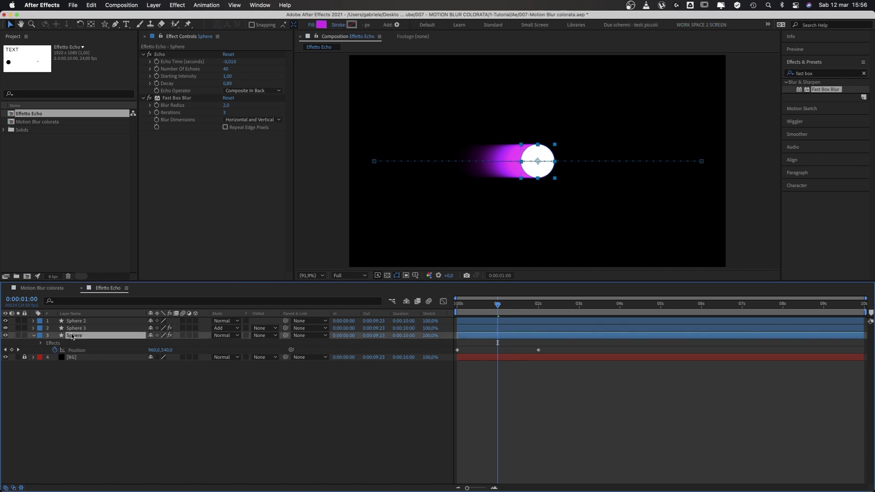
pyautogui.click(77, 329)
pyautogui.click(76, 335)
pyautogui.click(80, 328)
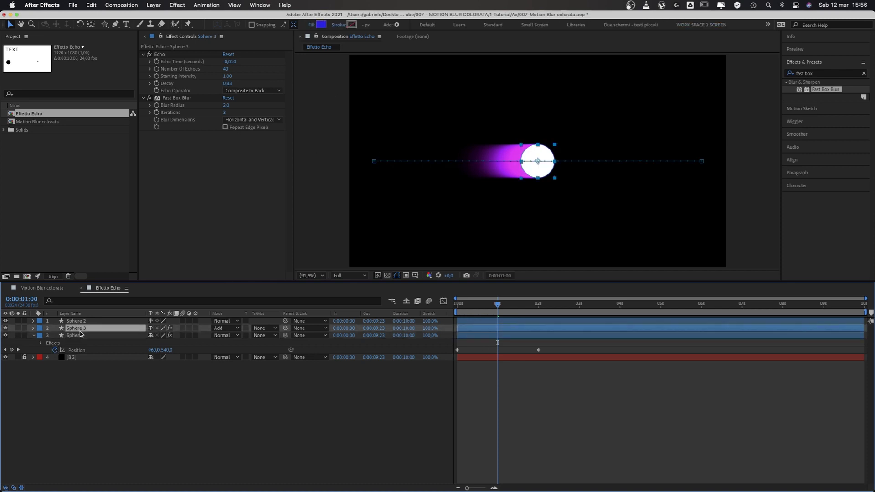
pyautogui.click(322, 24)
pyautogui.click(469, 327)
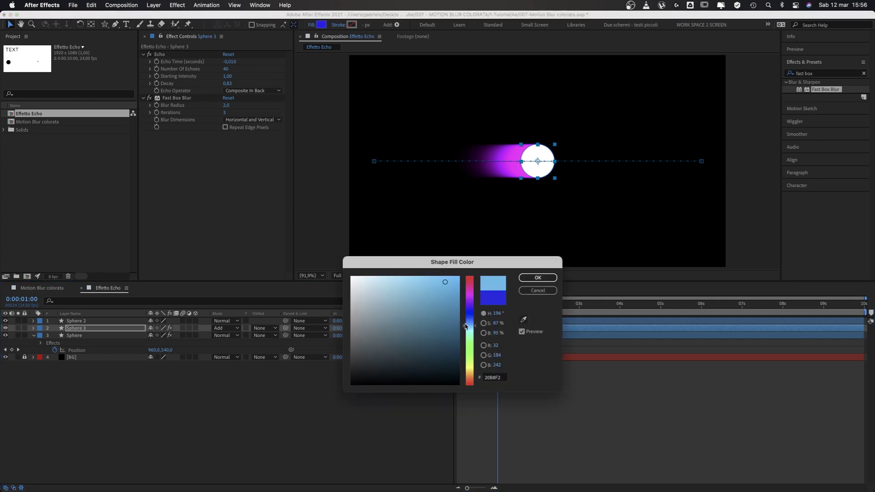
pyautogui.click(459, 277)
pyautogui.moveTo(469, 301); pyautogui.dragTo(474, 371)
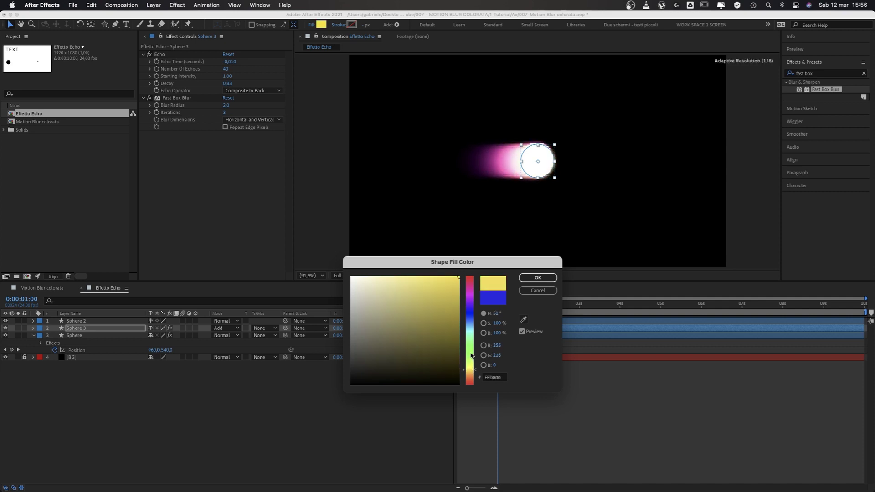
pyautogui.moveTo(478, 372); pyautogui.dragTo(476, 374)
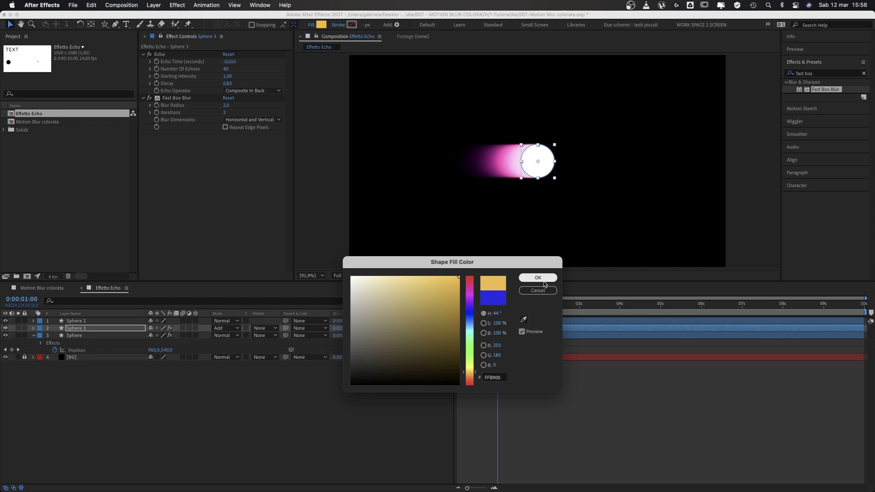
pyautogui.click(476, 379)
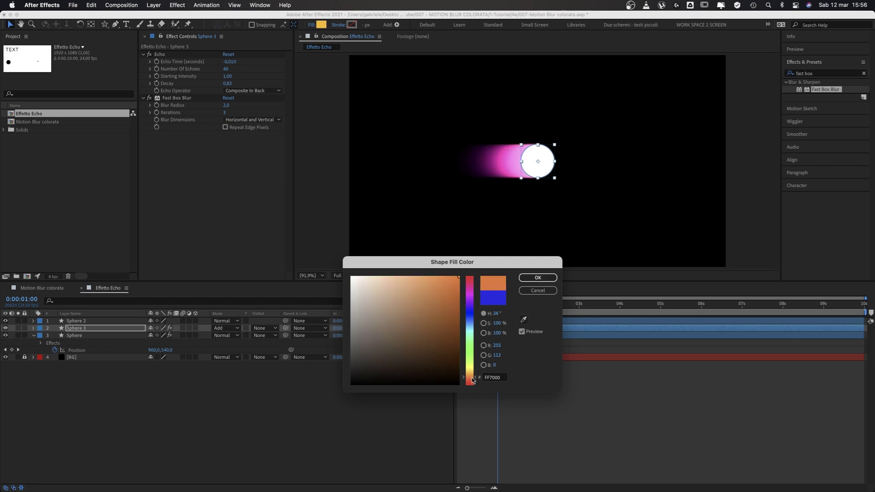
pyautogui.click(537, 279)
# Return Sphere 3's blending mode to Normal
pyautogui.click(222, 329)
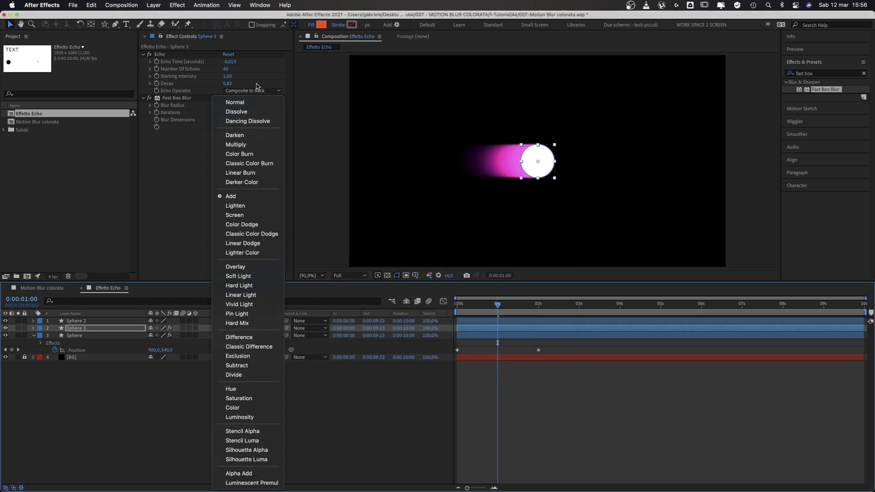
pyautogui.click(225, 99)
pyautogui.click(547, 423)
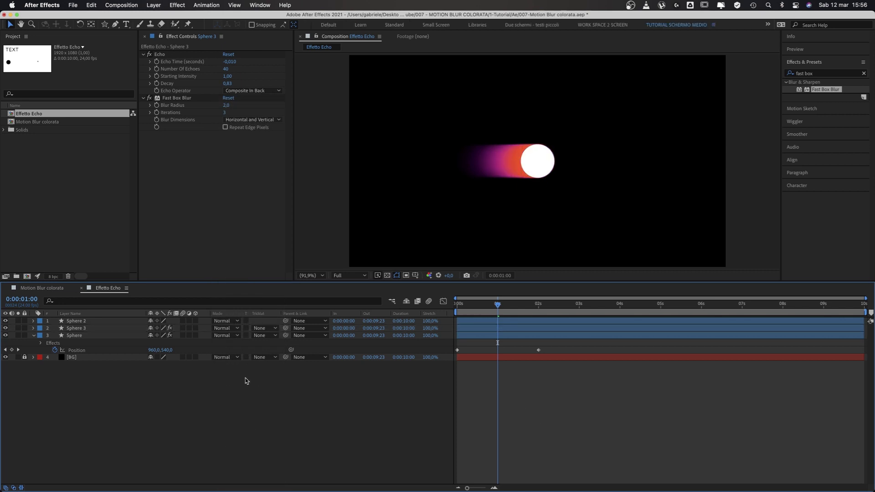
# Change the Sphere layer's fill colour to cyan
pyautogui.click(89, 335)
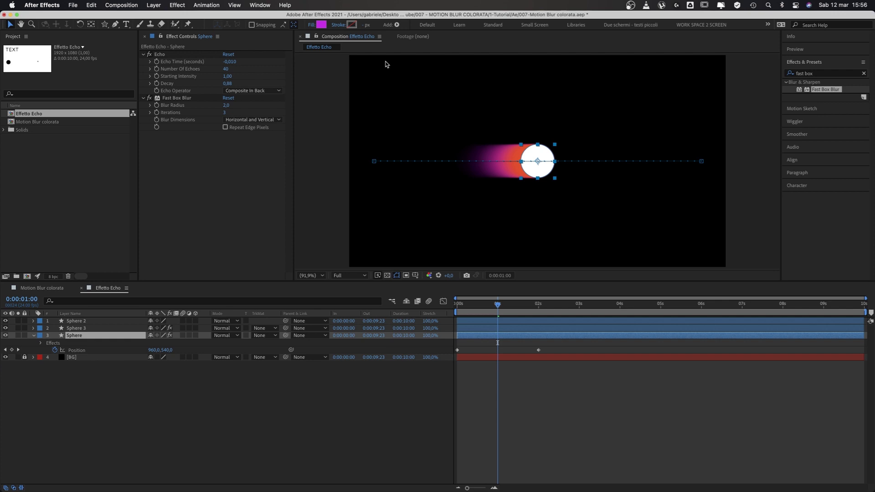
pyautogui.click(322, 25)
pyautogui.click(470, 328)
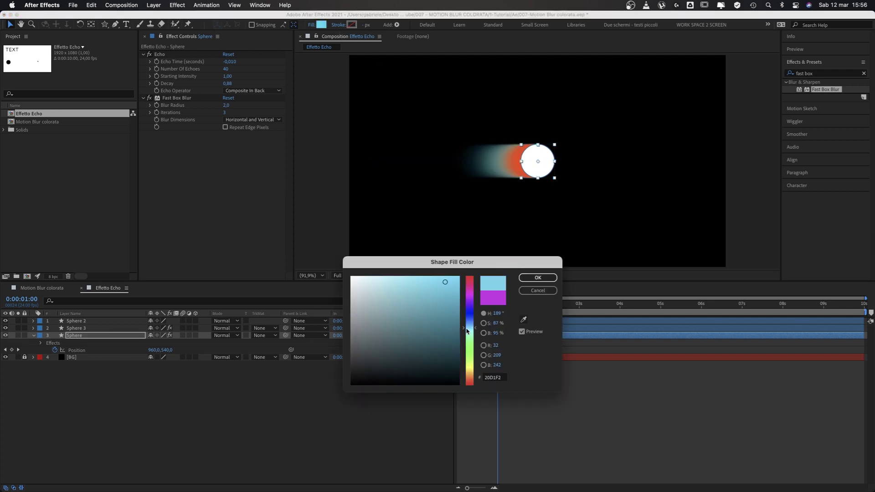
pyautogui.click(538, 278)
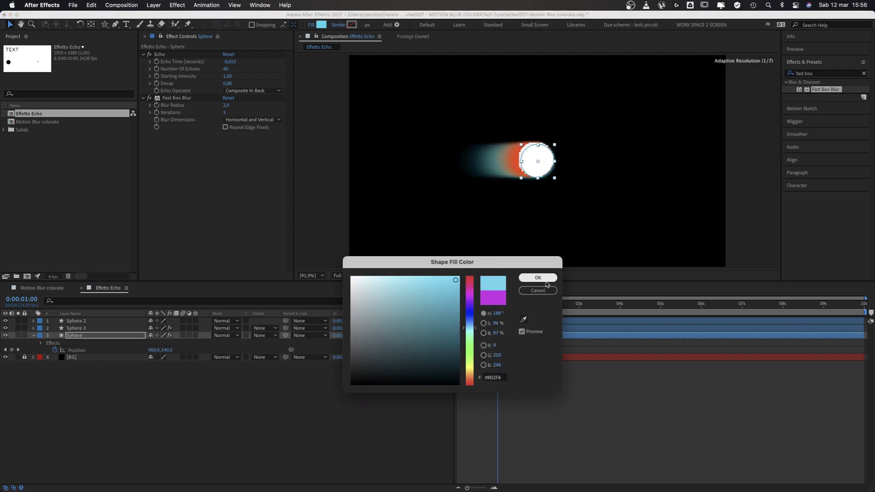
pyautogui.click(529, 479)
# Preview the recoloured trail, then open the Motion Blur colorata composition
pyautogui.press('space')
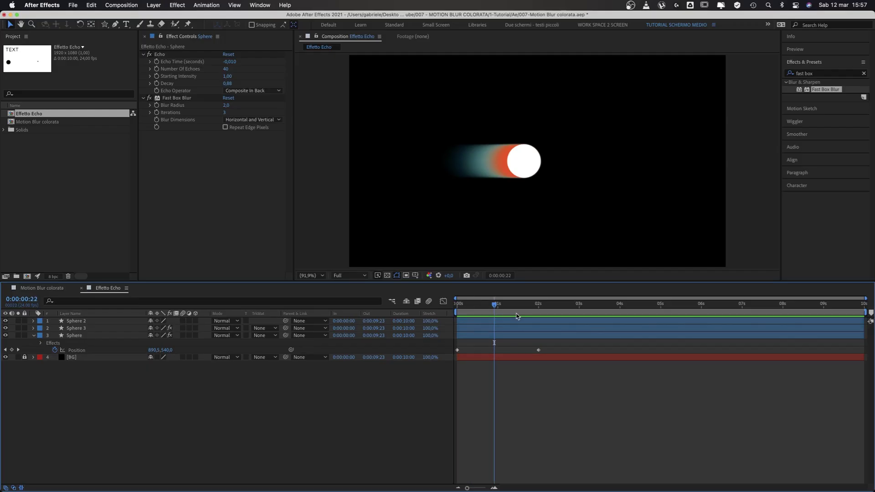
pyautogui.moveTo(467, 310); pyautogui.dragTo(456, 311)
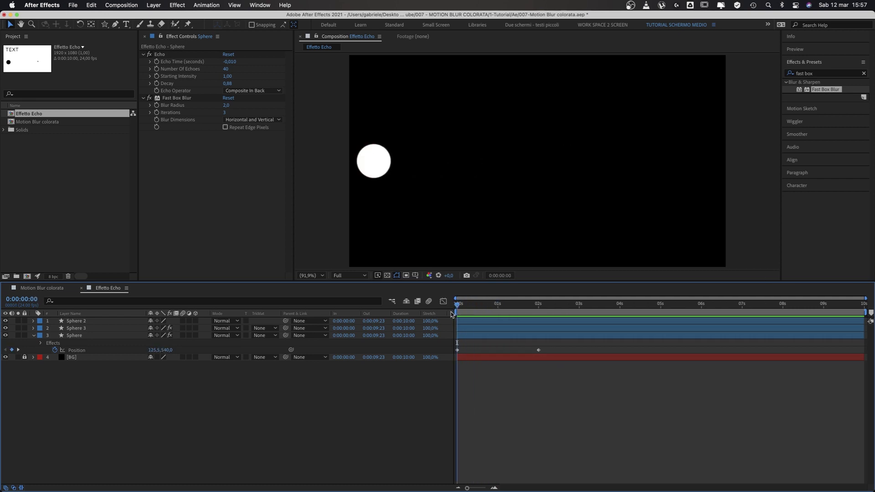
pyautogui.doubleClick(39, 123)
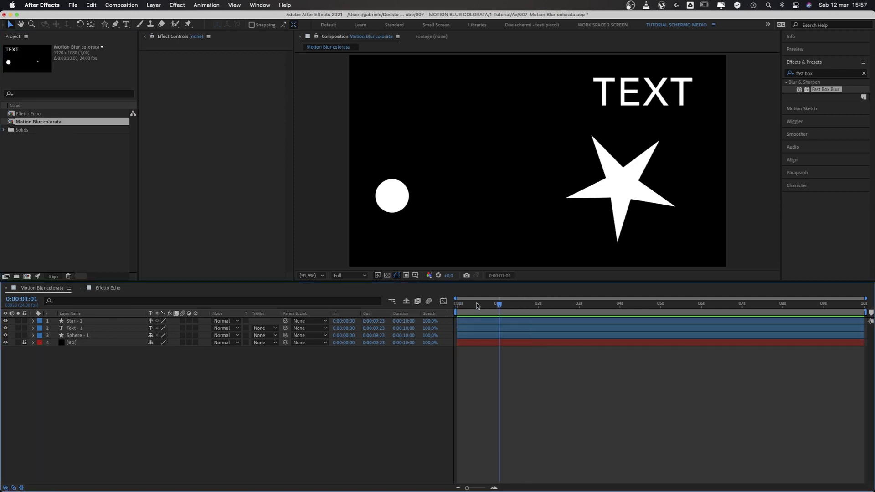
# Preview the Motion Blur colorata animation from the first frame
pyautogui.press('Home')
pyautogui.press('space')
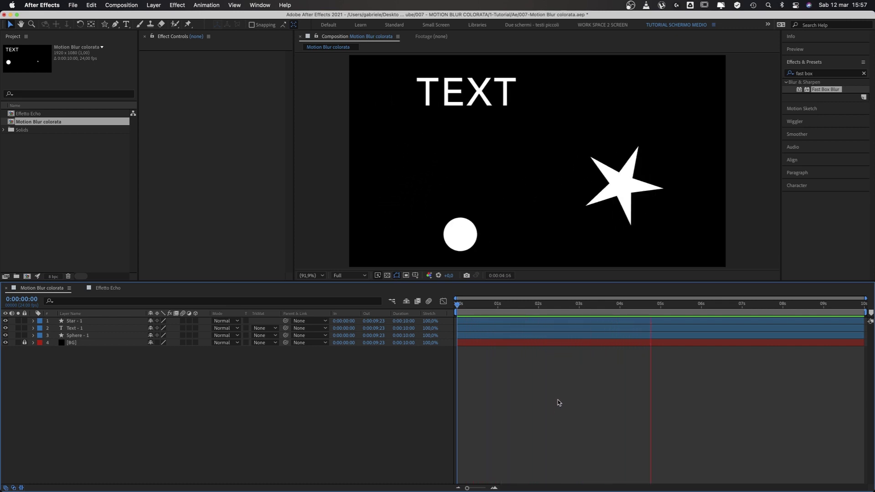
pyautogui.press('space')
# Give Star - 1 a Green label and Text - 1 a Yellow label
pyautogui.click(17, 323)
pyautogui.click(38, 323)
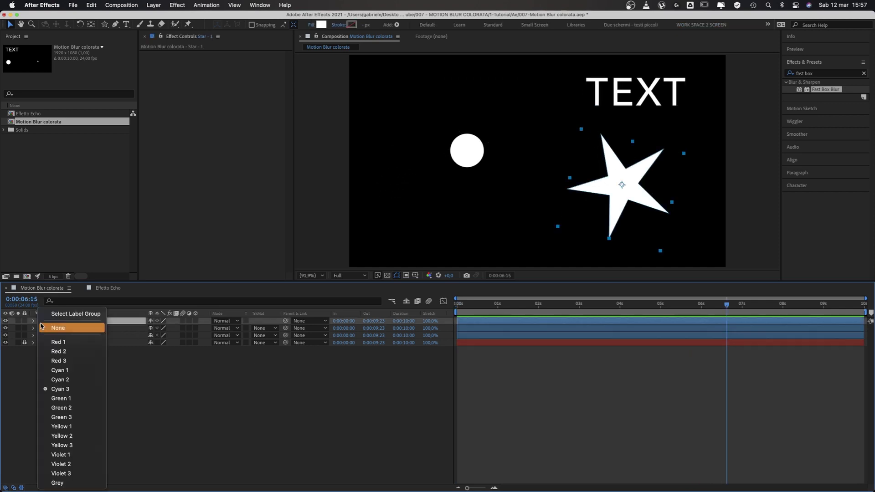
pyautogui.click(61, 346)
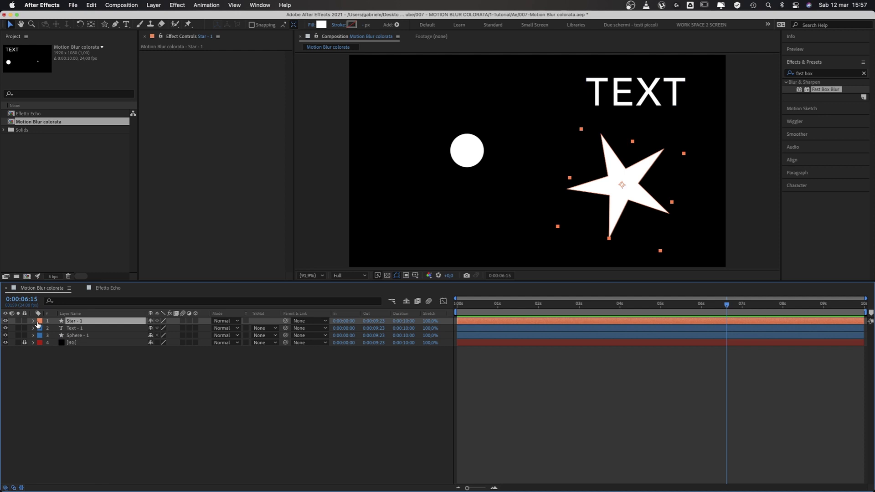
pyautogui.click(39, 328)
pyautogui.click(62, 398)
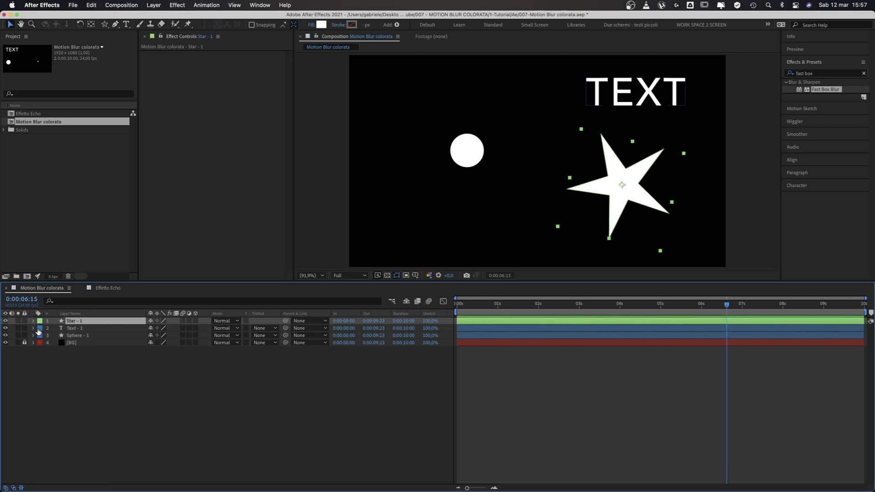
pyautogui.click(53, 329)
pyautogui.click(40, 329)
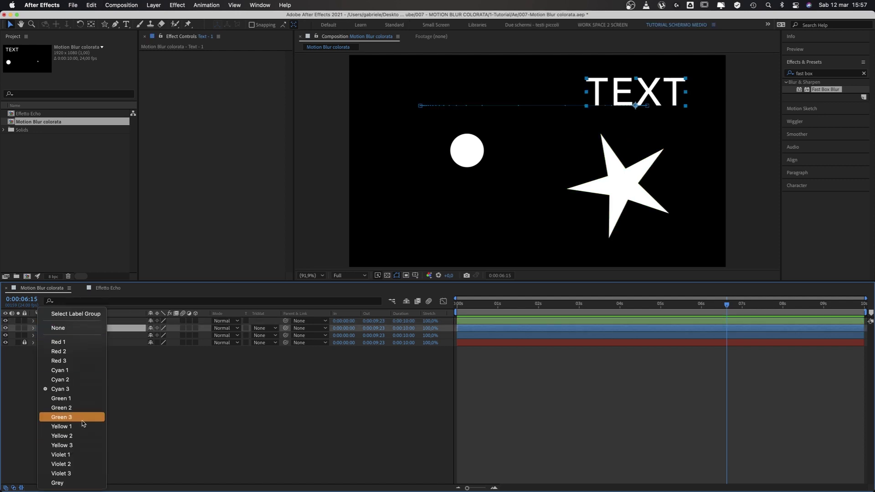
pyautogui.click(61, 426)
pyautogui.click(75, 336)
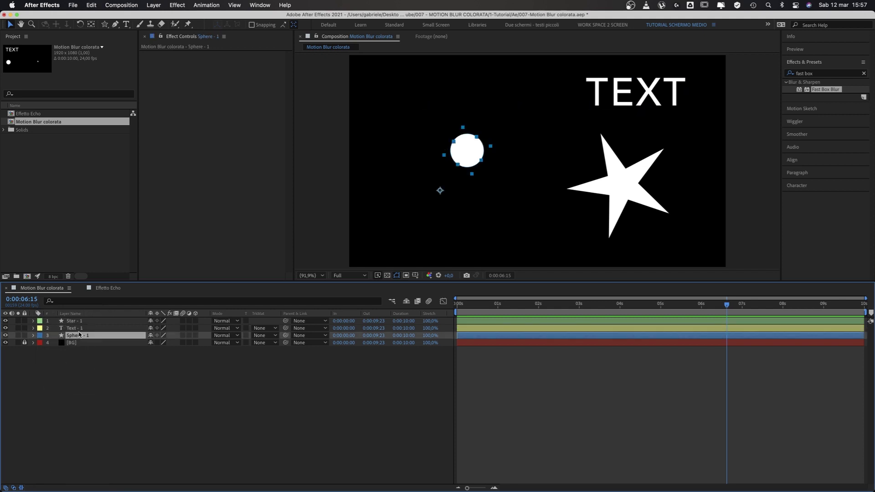
pyautogui.click(58, 358)
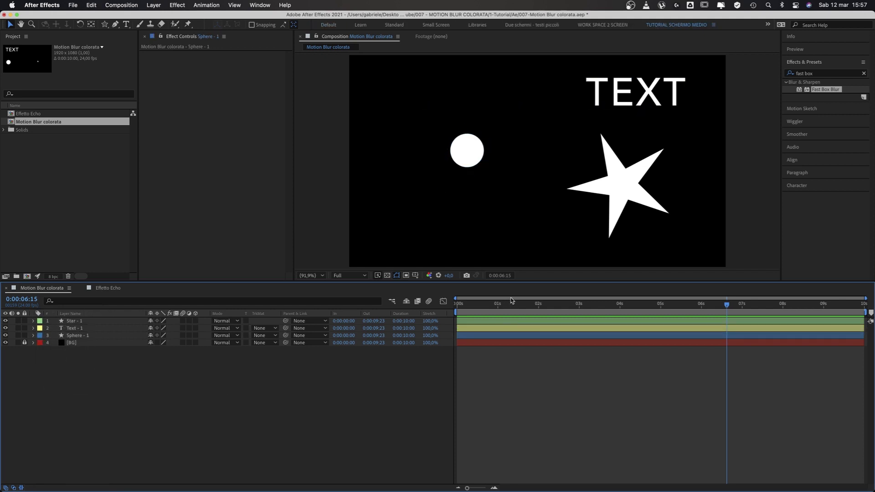
# Duplicate the Star - 1, Text - 1 and Sphere - 1 layers twice
pyautogui.click(103, 289)
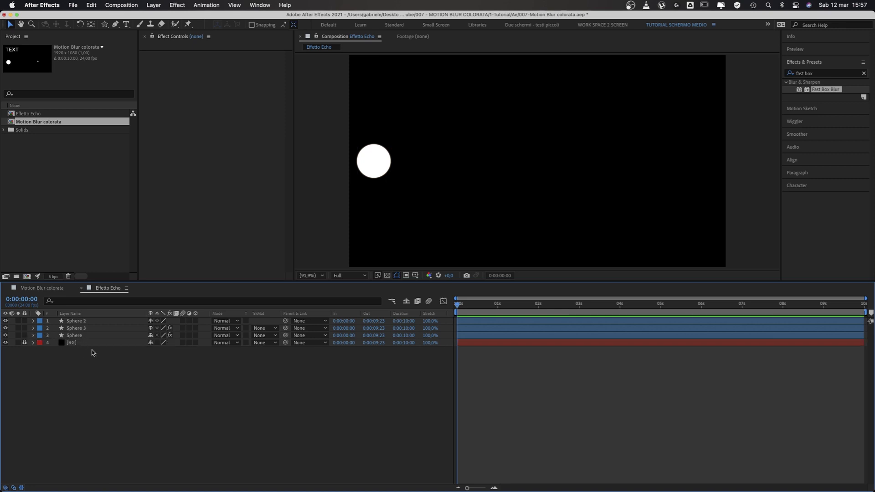
pyautogui.click(51, 291)
pyautogui.click(75, 321)
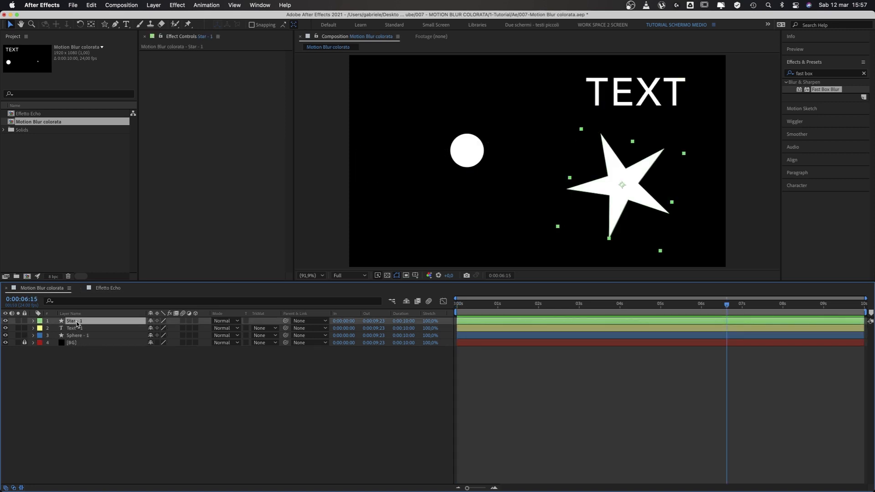
pyautogui.keyDown('shift'); pyautogui.click(76, 337); pyautogui.keyUp('shift')
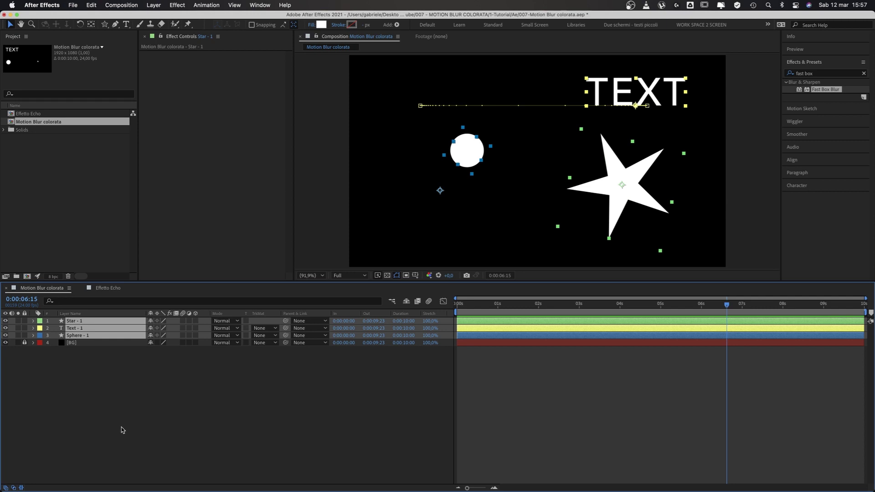
pyautogui.hotkey('ctrl', 'd')
pyautogui.hotkey('ctrl', 'd')
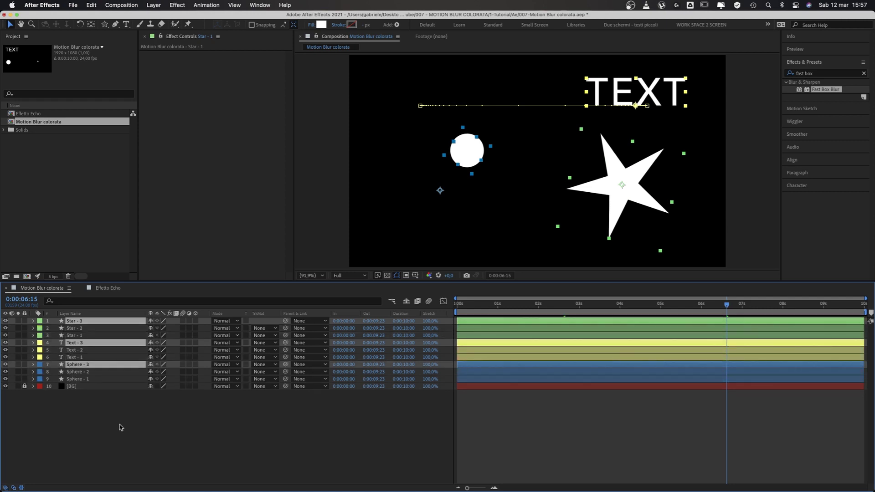
pyautogui.click(120, 425)
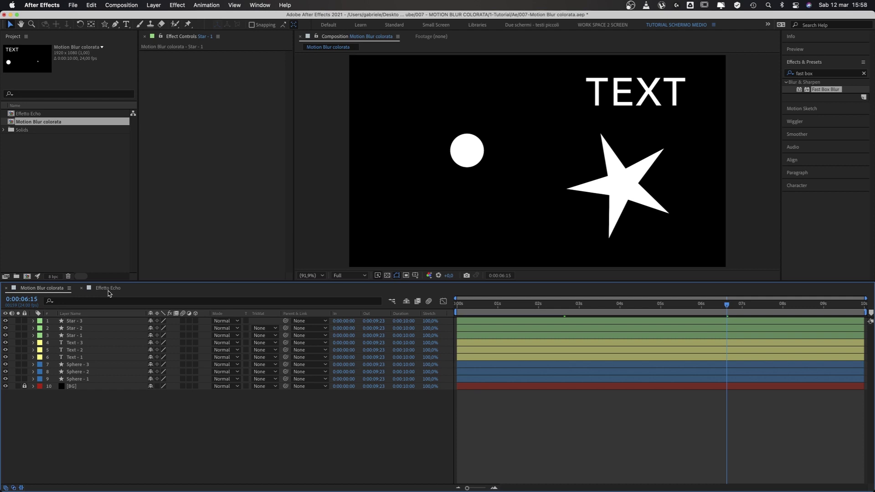
# In Effetto Echo at 0:00:01:09, inspect the sphere layers' effects and select Sphere 3
pyautogui.click(108, 288)
pyautogui.click(505, 306)
pyautogui.moveTo(511, 310); pyautogui.dragTo(513, 306)
pyautogui.click(77, 322)
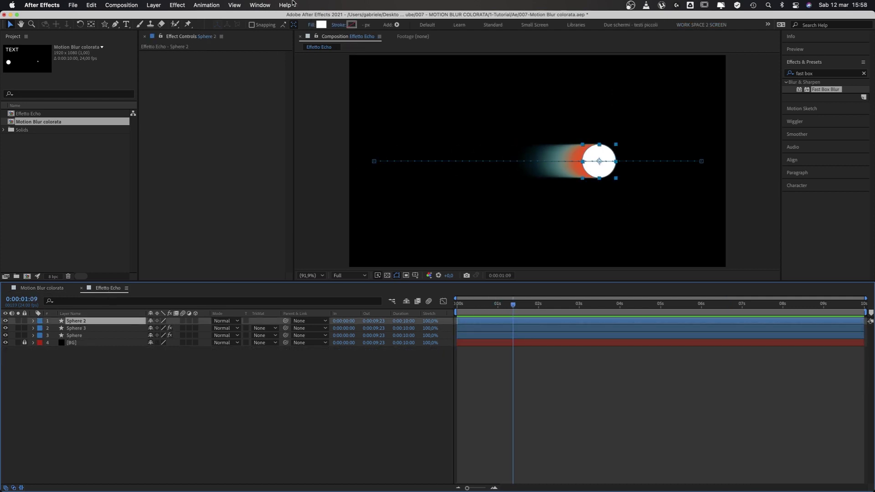
pyautogui.click(573, 207)
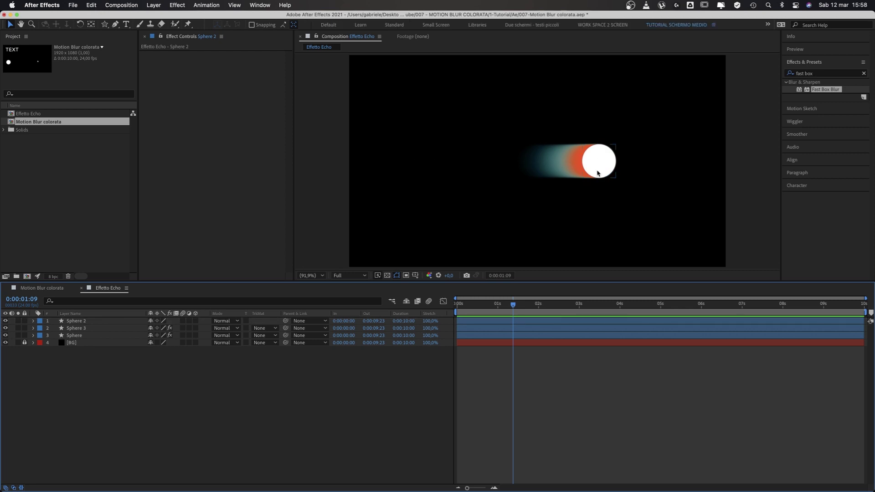
pyautogui.click(75, 322)
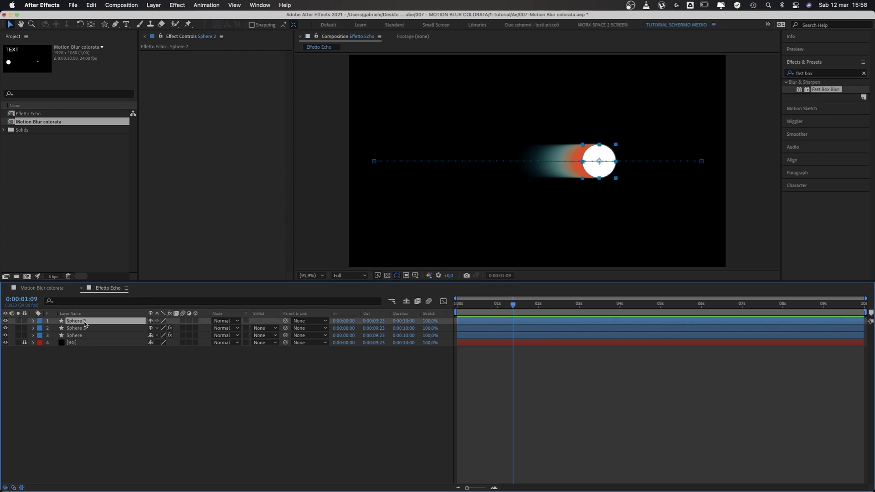
pyautogui.click(82, 329)
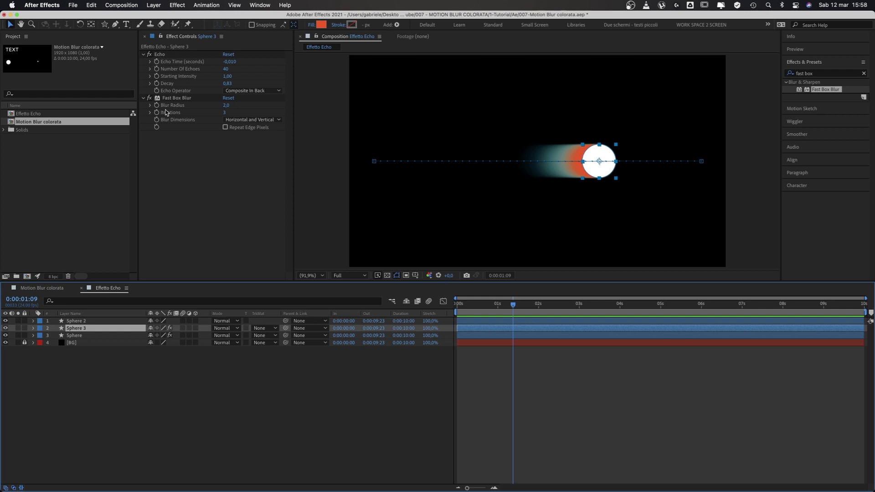
pyautogui.click(82, 336)
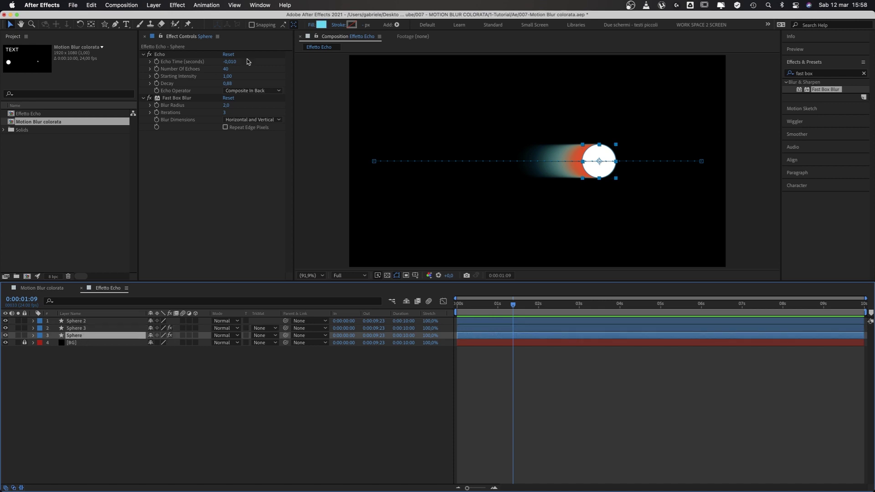
pyautogui.click(78, 330)
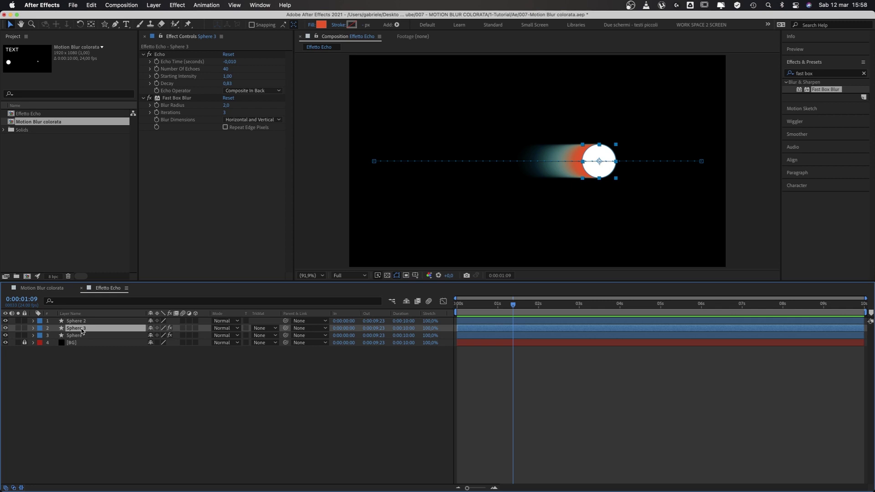
# Copy Sphere 3's Echo and Fast Box Blur effects and return to Motion Blur colorata
pyautogui.click(168, 243)
pyautogui.press('super+Down')
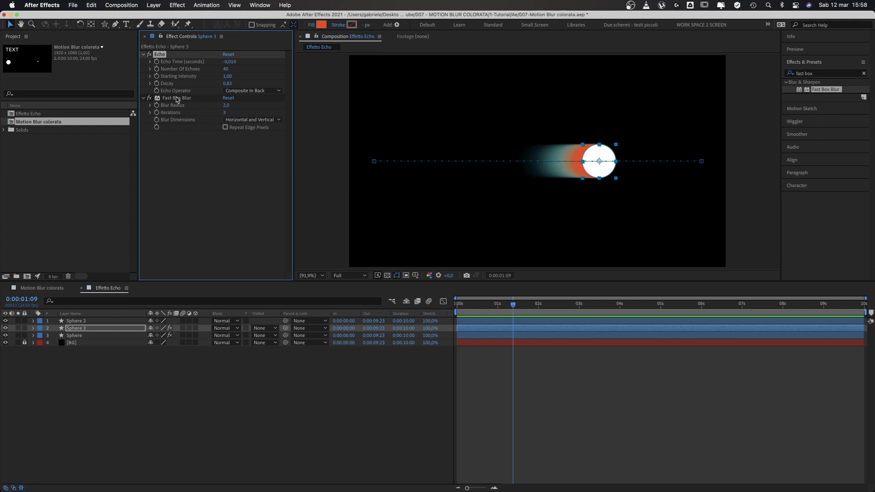
pyautogui.click(177, 99)
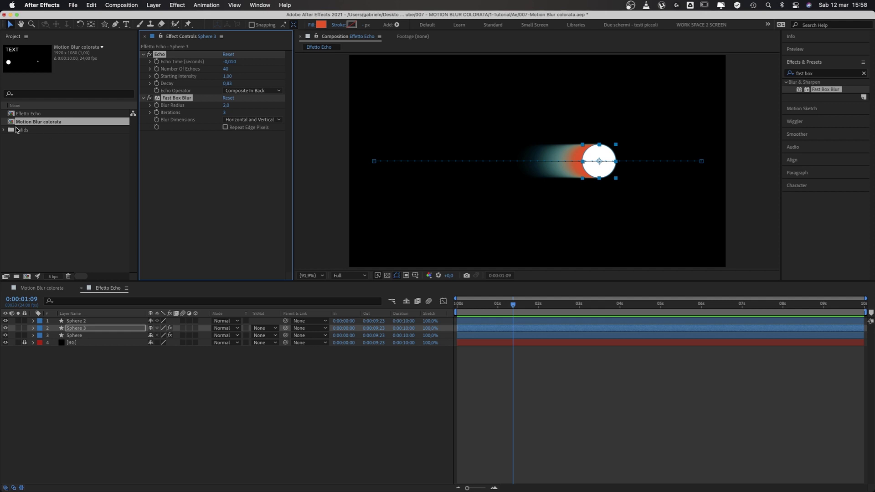
pyautogui.click(39, 289)
pyautogui.click(79, 328)
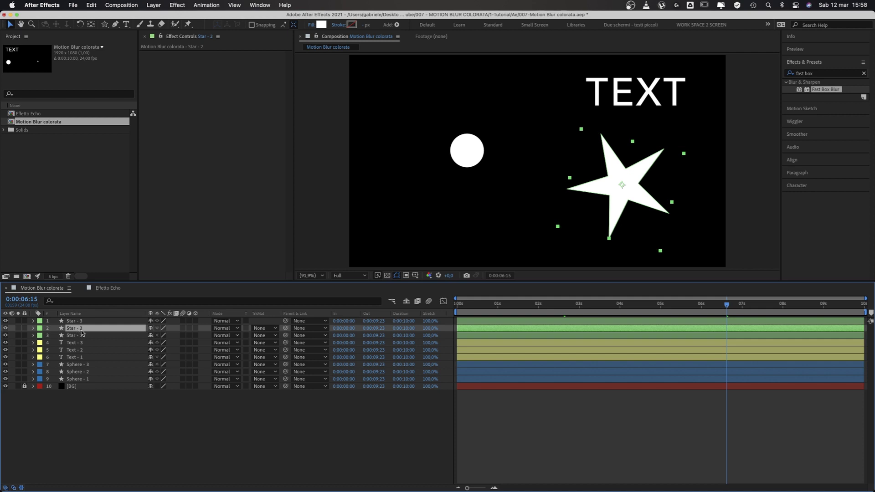
# Paste the Echo and Fast Box Blur effects onto Star - 2, Text - 2 and Sphere - 2
pyautogui.keyDown('super'); pyautogui.click(76, 352); pyautogui.keyUp('super')
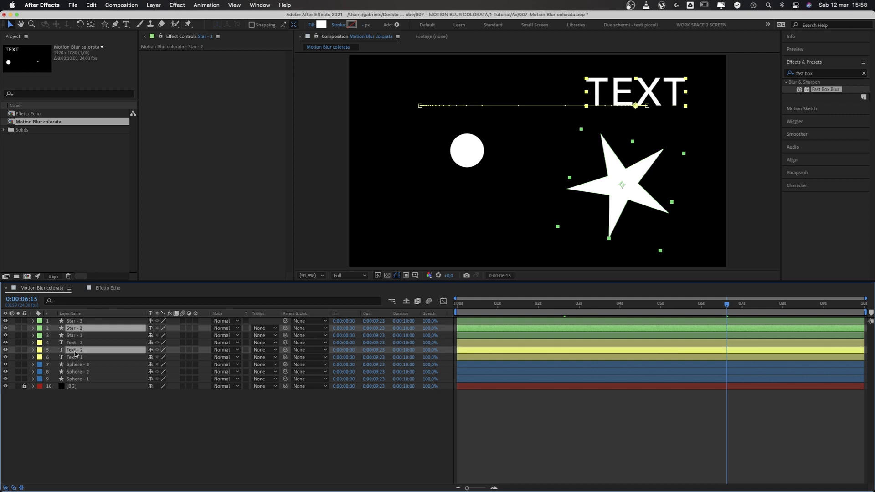
pyautogui.keyDown('super'); pyautogui.click(84, 373); pyautogui.keyUp('super')
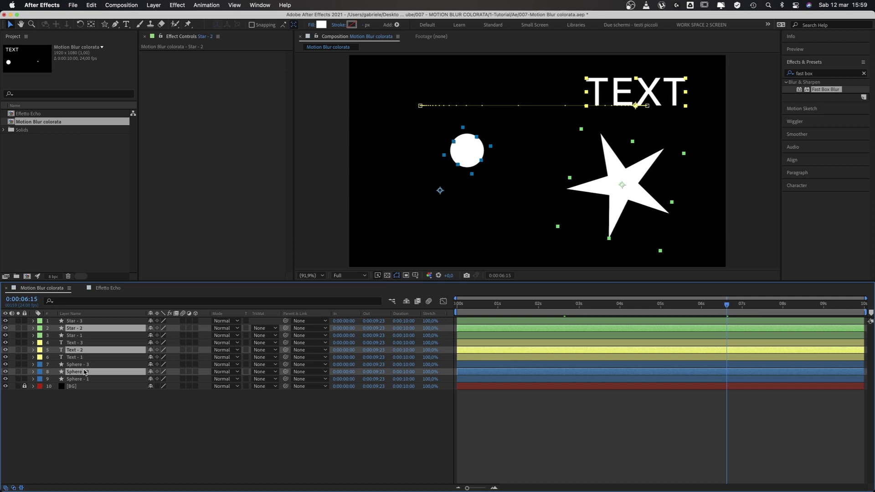
pyautogui.press('super+v')
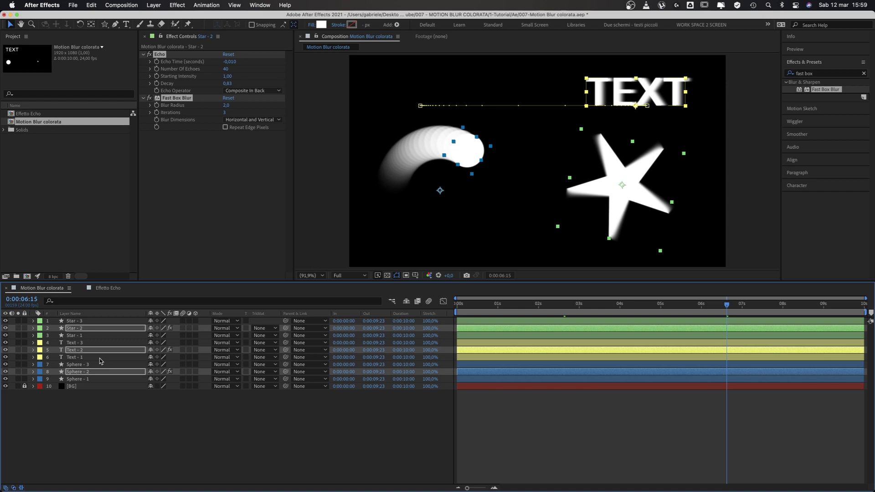
pyautogui.click(106, 288)
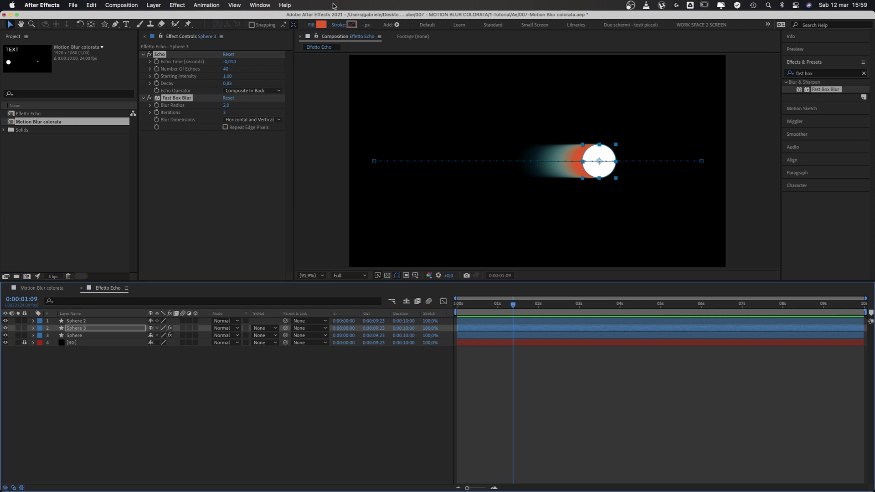
# Check Sphere 3's orange fill, then try FF4B00 on Star - 2 and discard it
pyautogui.click(321, 25)
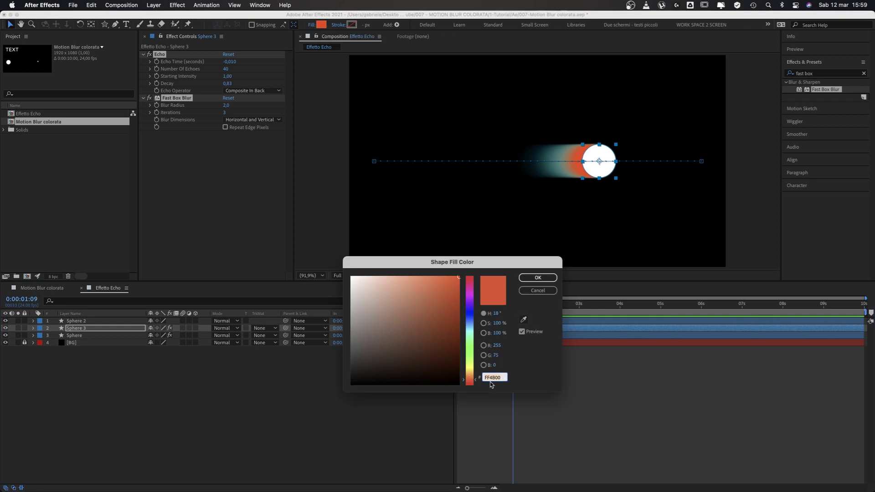
pyautogui.click(538, 278)
pyautogui.click(42, 288)
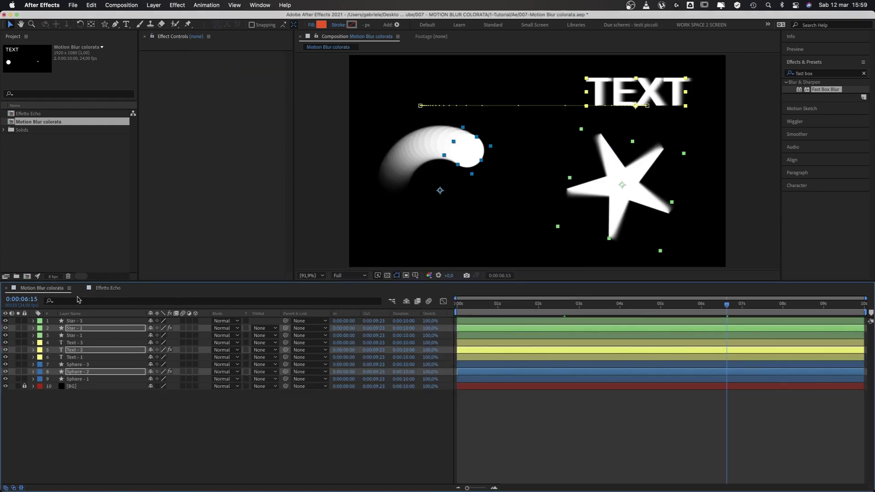
pyautogui.click(84, 329)
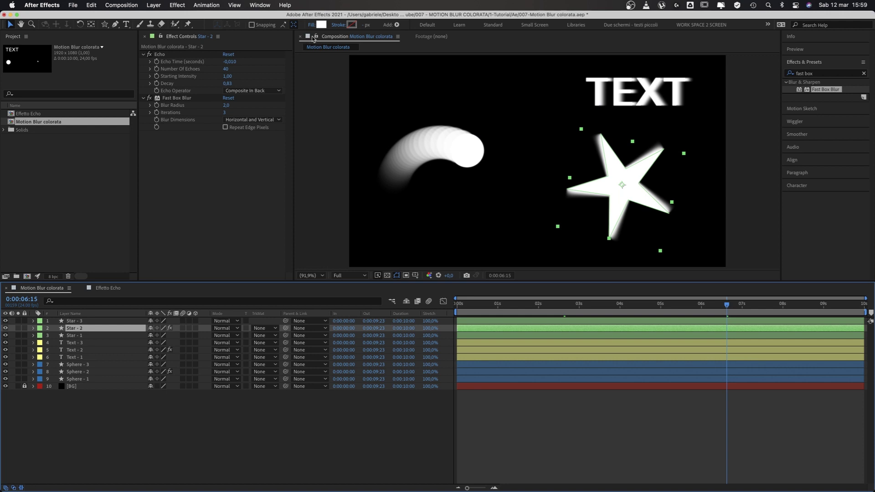
pyautogui.click(321, 26)
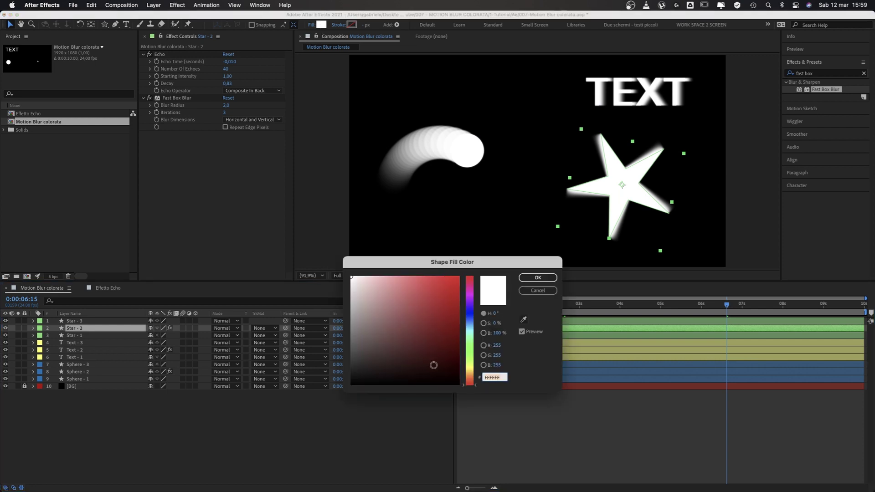
pyautogui.write('FF4B00')
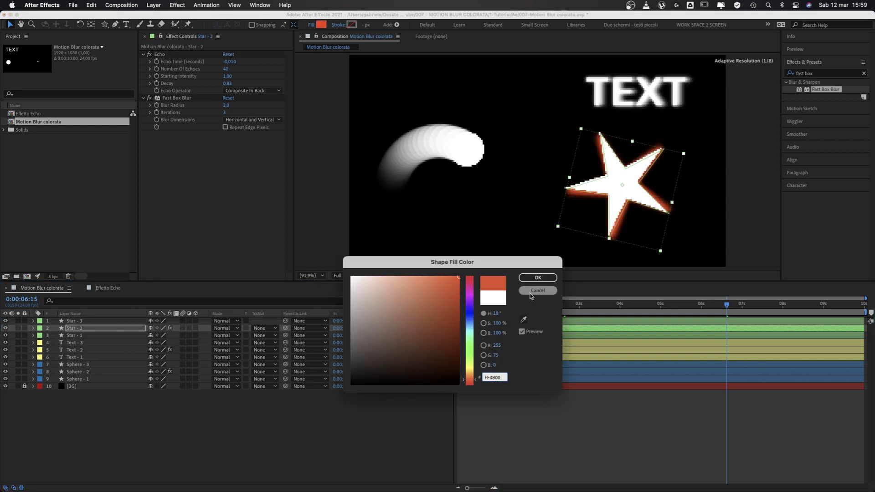
pyautogui.click(532, 291)
# Set the Text - 2 character fill colour to FF4B00
pyautogui.click(75, 350)
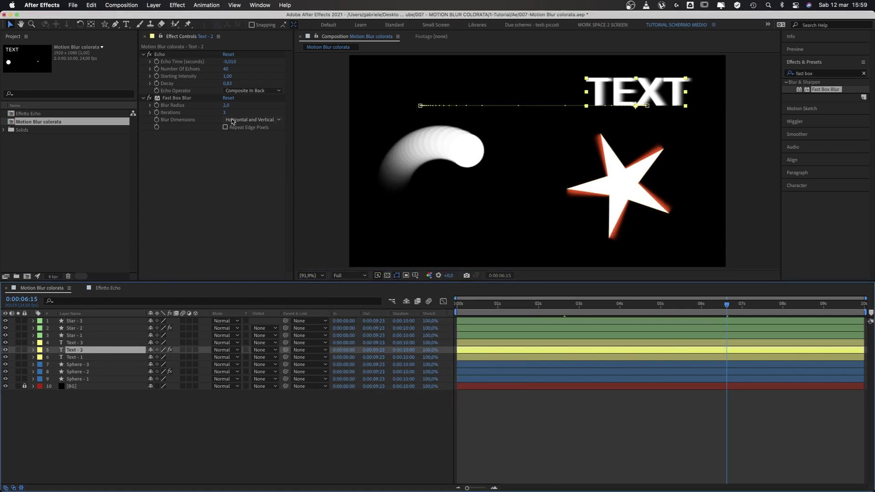
pyautogui.click(801, 186)
pyautogui.click(853, 202)
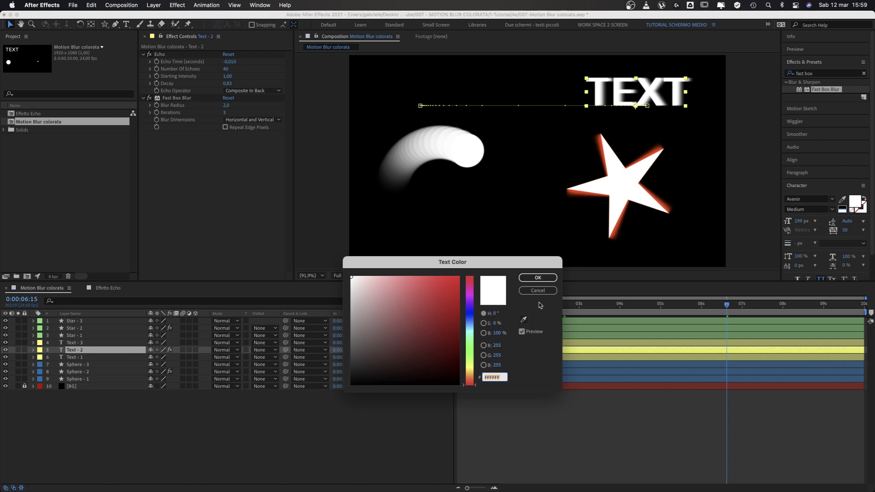
pyautogui.write('FF4B00')
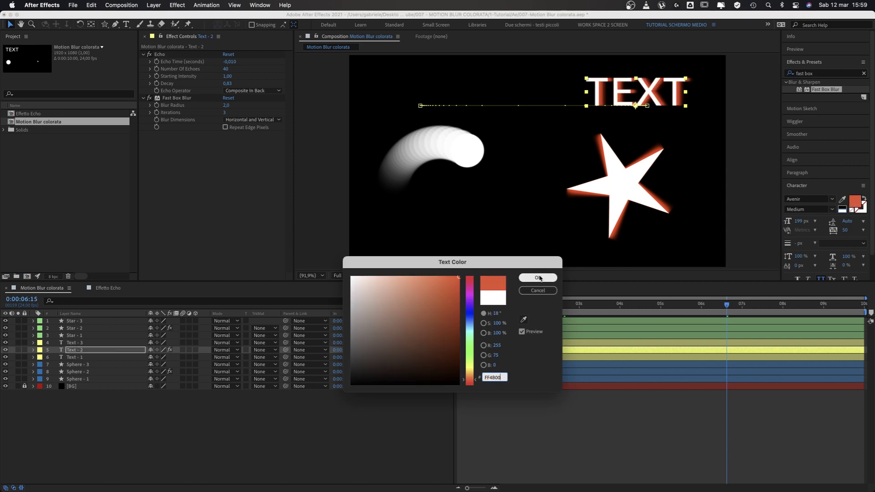
pyautogui.click(539, 277)
# Fill Sphere - 2 with FF4B00 and preview the animation from the start
pyautogui.click(84, 373)
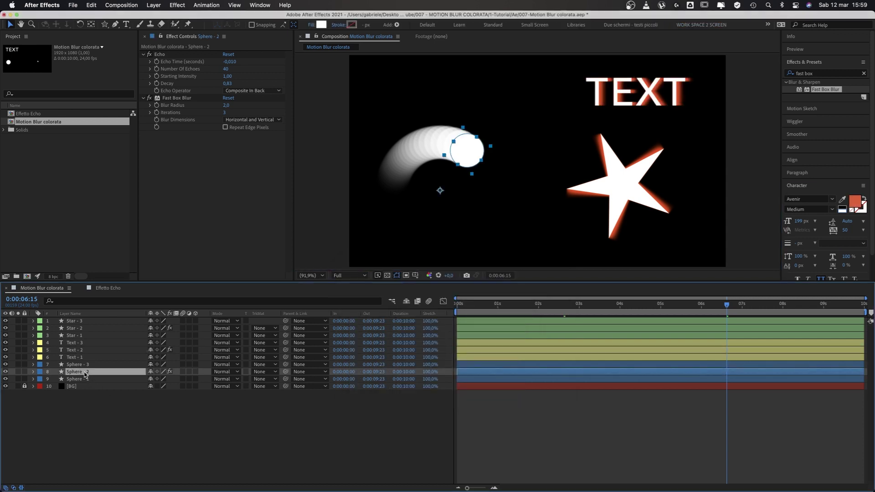
pyautogui.click(322, 25)
pyautogui.write('FF4B00')
pyautogui.press('Return')
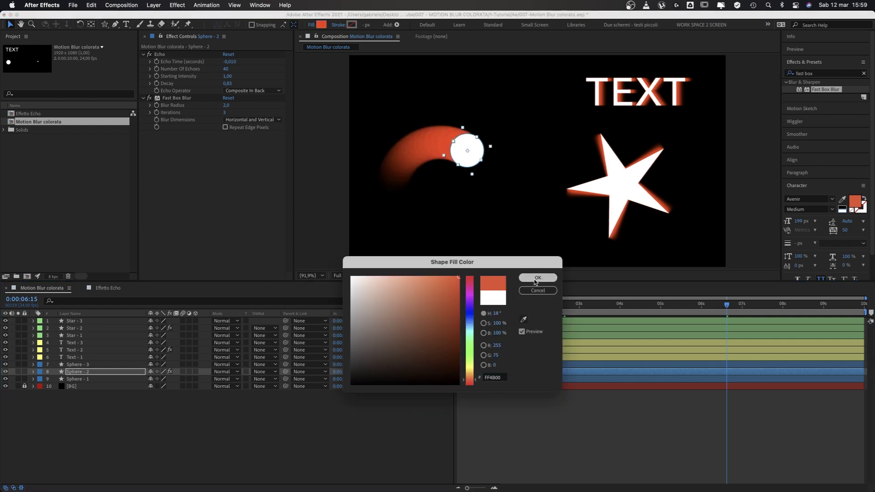
pyautogui.click(538, 278)
pyautogui.click(606, 398)
pyautogui.moveTo(502, 305); pyautogui.dragTo(457, 305)
pyautogui.press('space')
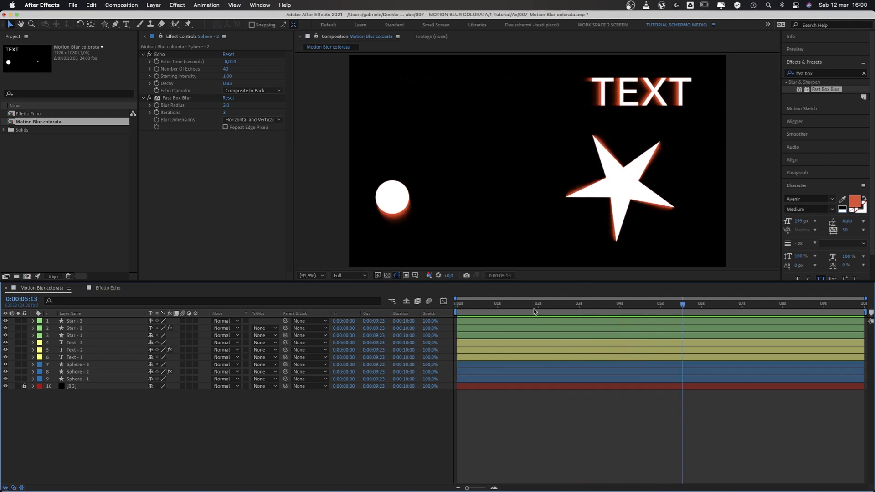
# Stop playback at 0:00:00:23 and start editing Text - 2's Echo Time value
pyautogui.click(515, 305)
pyautogui.moveTo(516, 306); pyautogui.dragTo(496, 314)
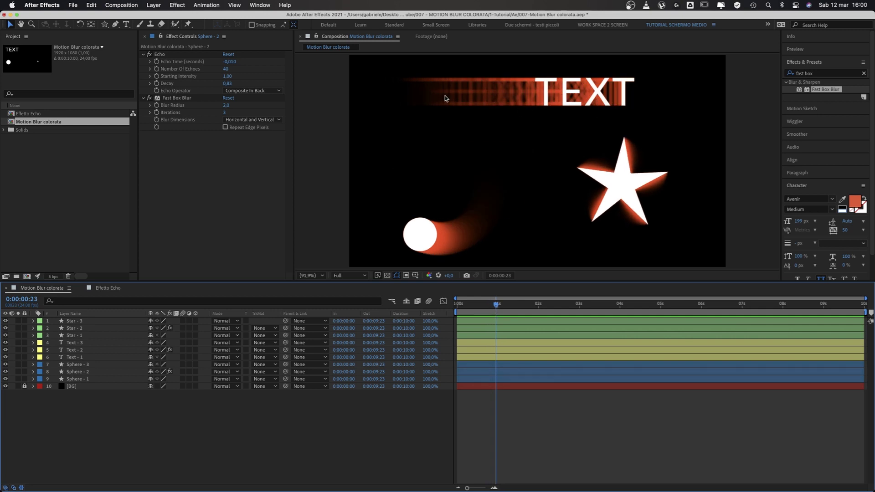
pyautogui.click(489, 324)
pyautogui.click(75, 351)
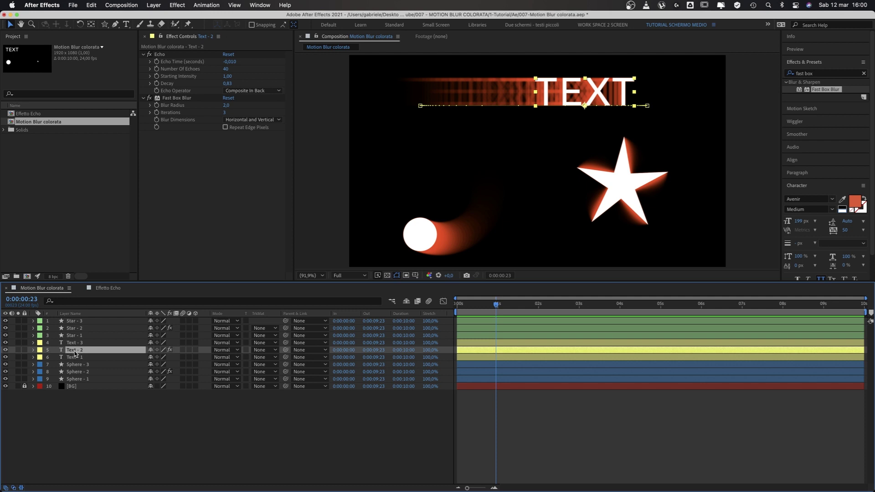
pyautogui.click(234, 62)
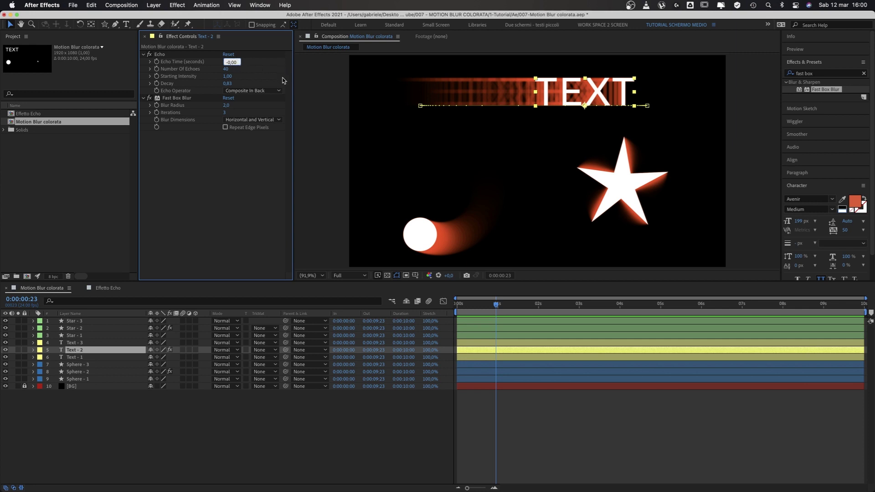
# Set Text - 2's Echo Time to -0,002 and scrub back to 0:00:00:18
pyautogui.write('5')
pyautogui.press('Return')
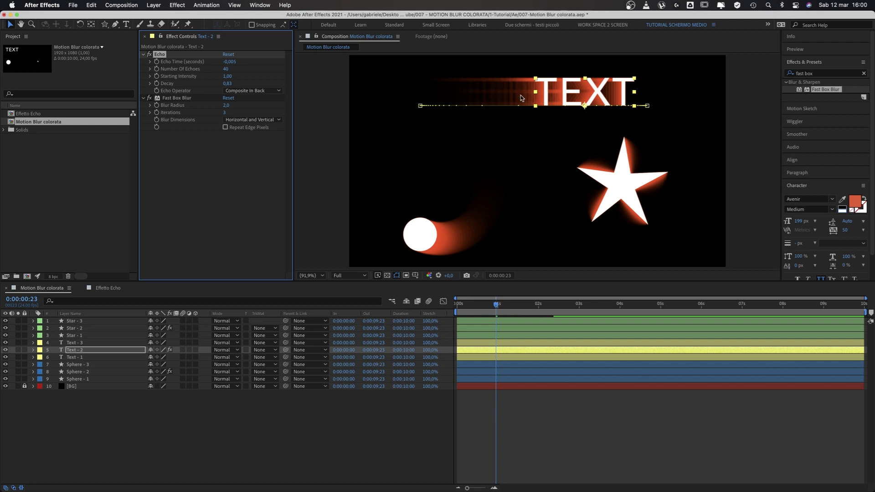
pyautogui.click(236, 62)
pyautogui.click(259, 167)
pyautogui.click(582, 440)
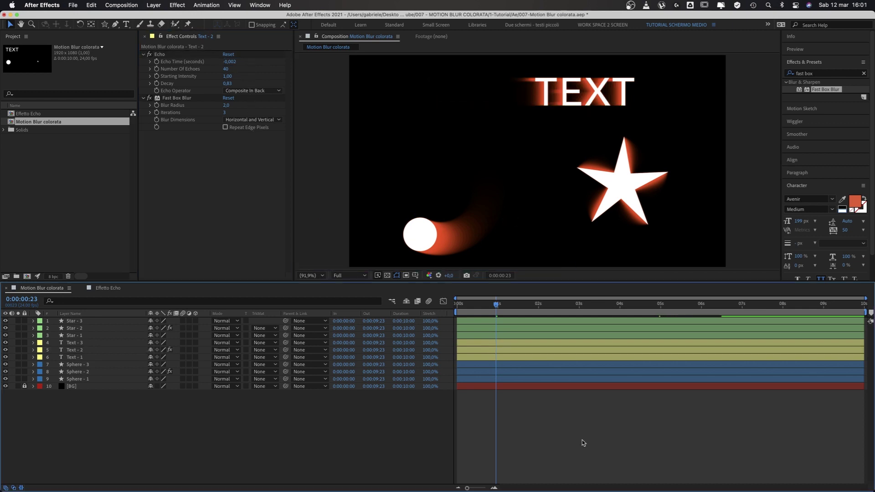
pyautogui.moveTo(496, 305); pyautogui.dragTo(472, 309)
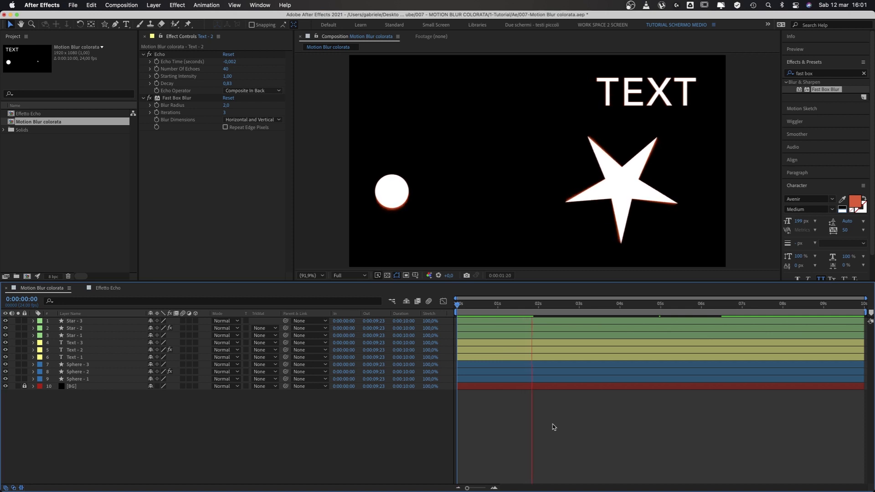
pyautogui.click(497, 312)
pyautogui.moveTo(497, 311); pyautogui.dragTo(487, 291)
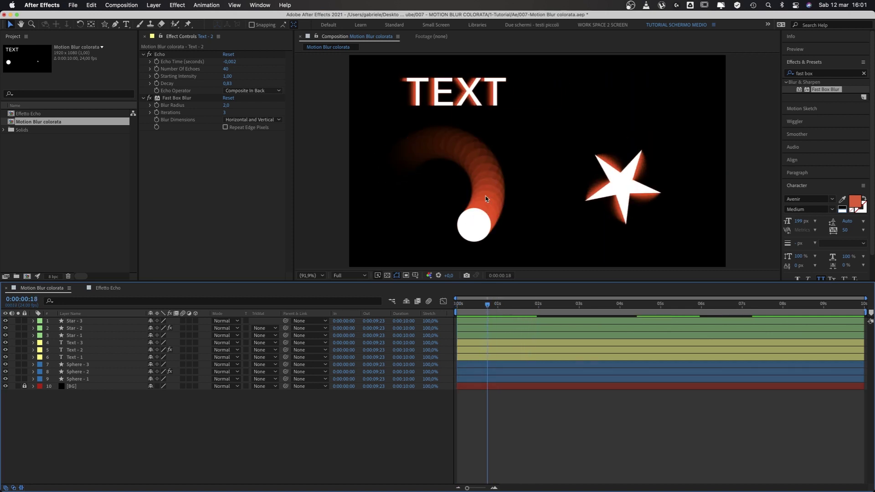
# Set Sphere - 2's Echo Time to -0,002
pyautogui.click(80, 373)
pyautogui.click(232, 62)
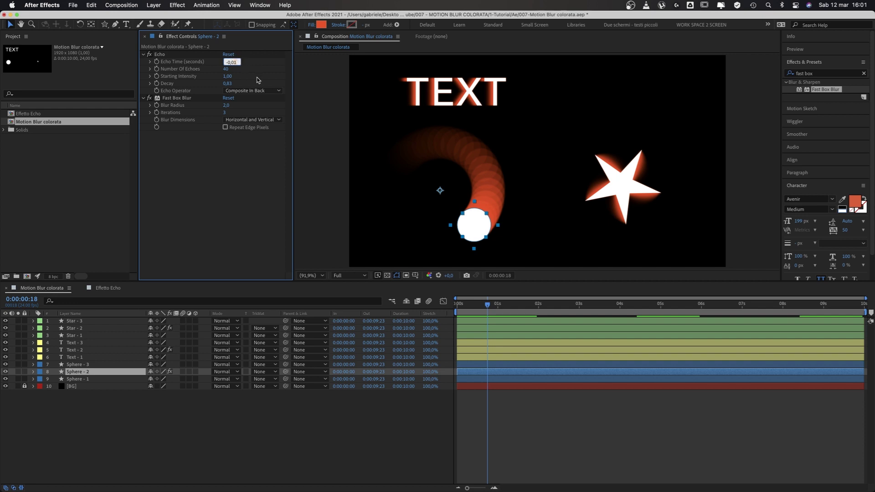
pyautogui.write('-0,005')
pyautogui.press('Return')
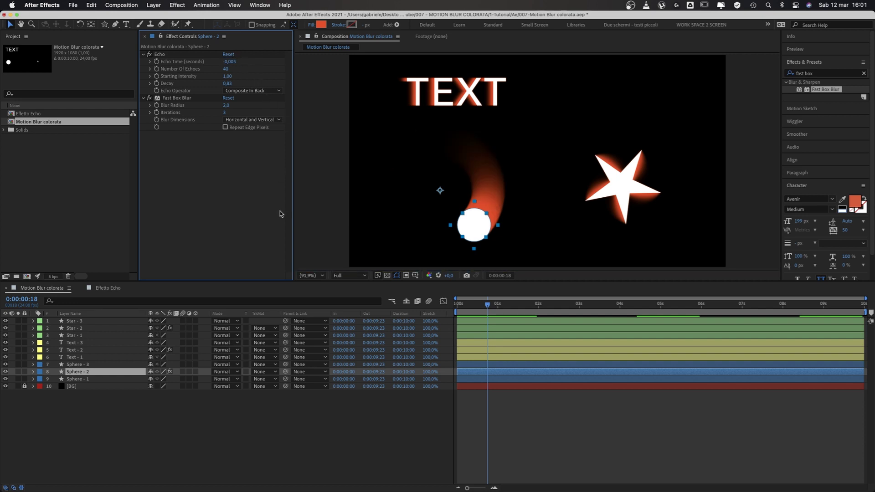
pyautogui.click(232, 62)
pyautogui.write('-0,002')
pyautogui.press('Return')
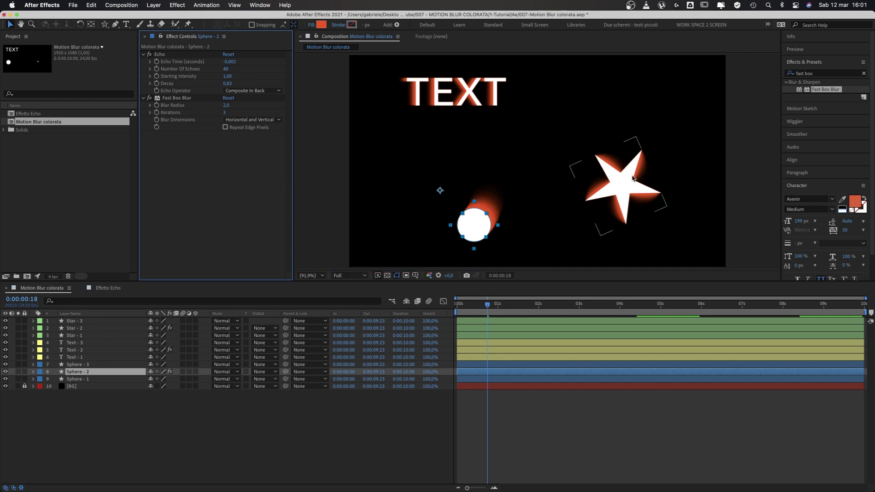
pyautogui.click(457, 304)
pyautogui.press('space')
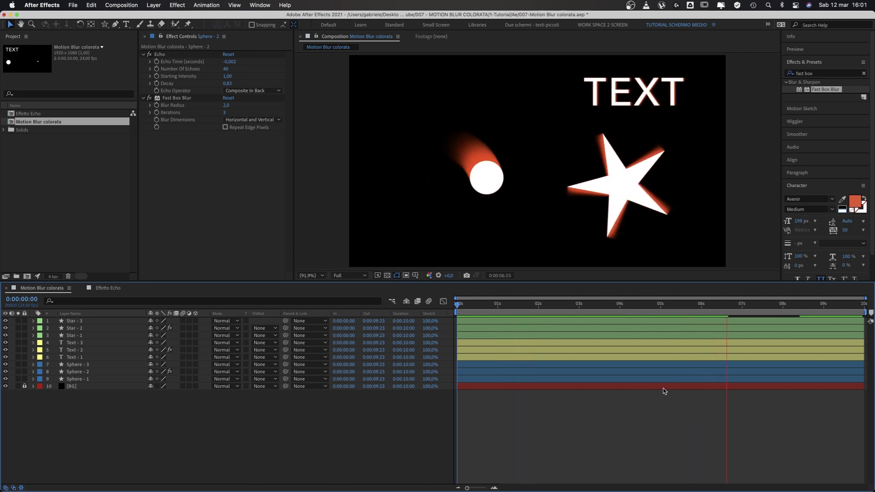
pyautogui.press('space')
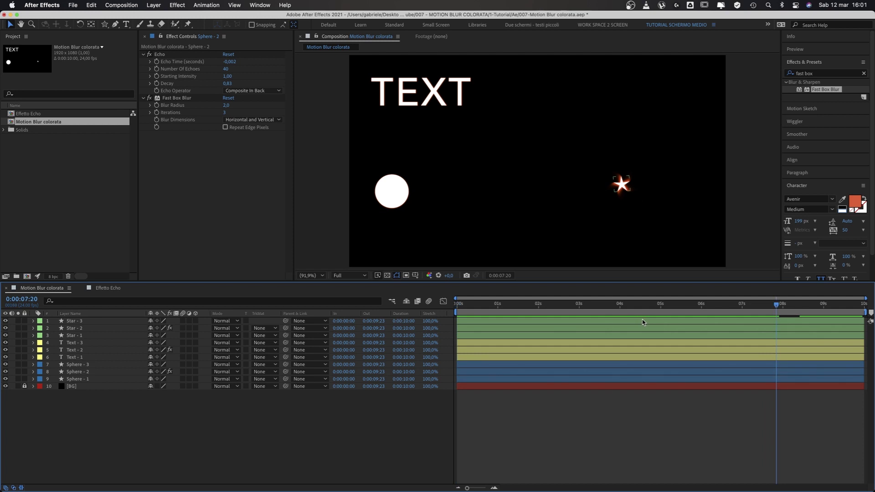
pyautogui.press('space')
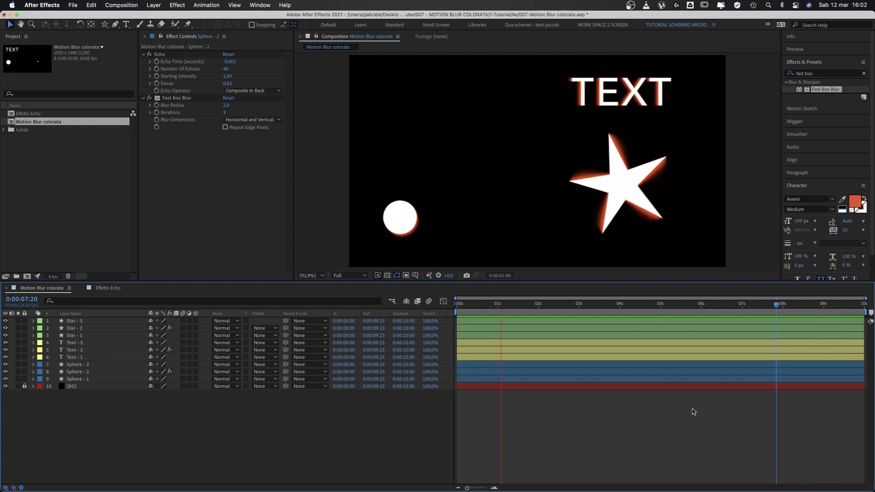
pyautogui.press('space')
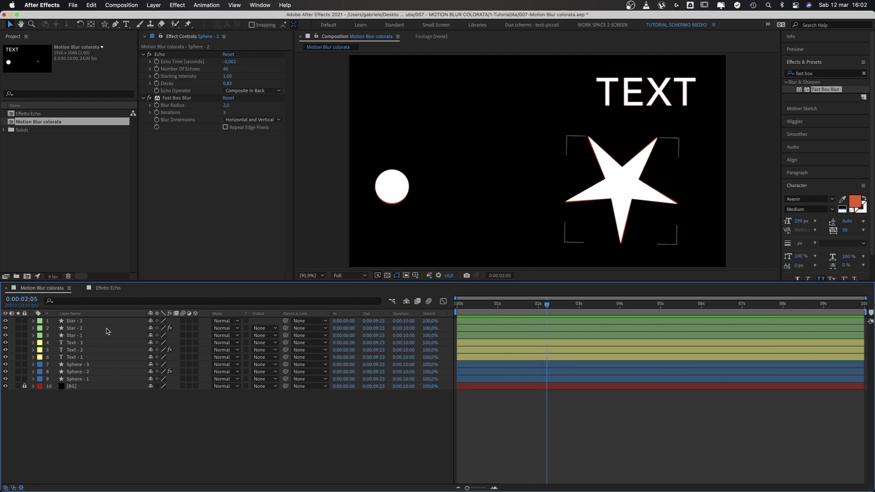
pyautogui.click(73, 336)
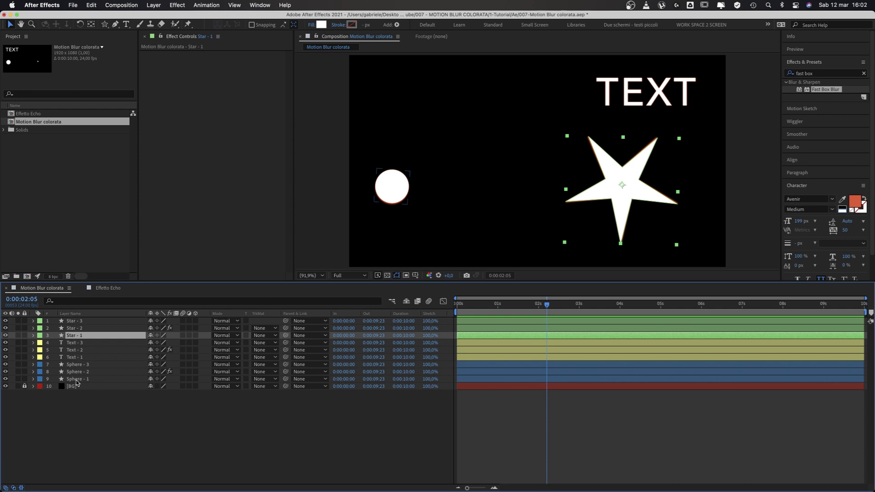
pyautogui.click(105, 289)
pyautogui.click(87, 336)
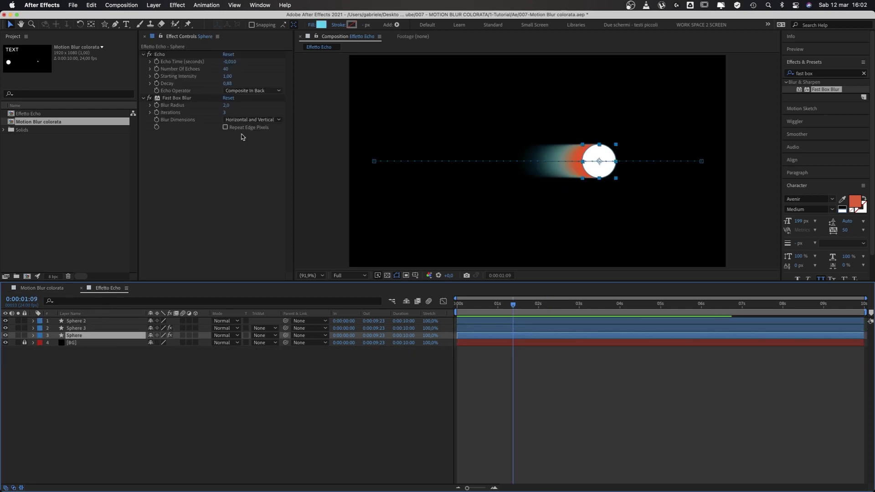
pyautogui.click(322, 27)
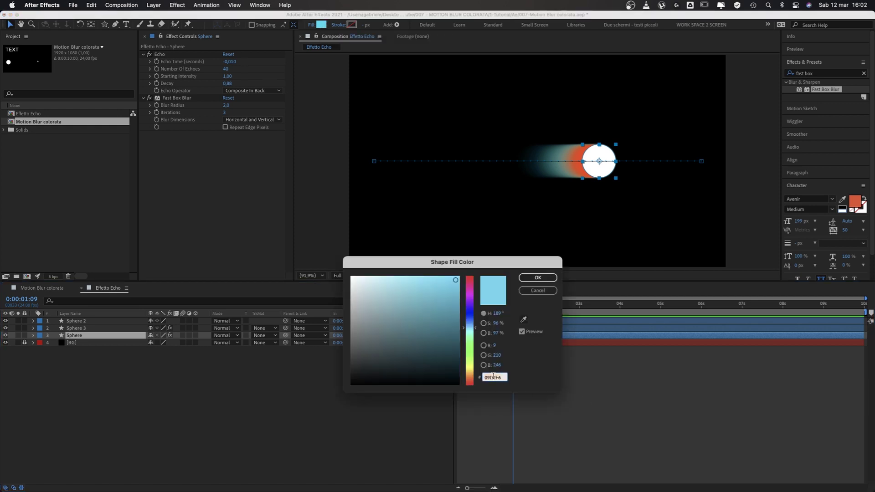
pyautogui.click(538, 294)
pyautogui.click(538, 292)
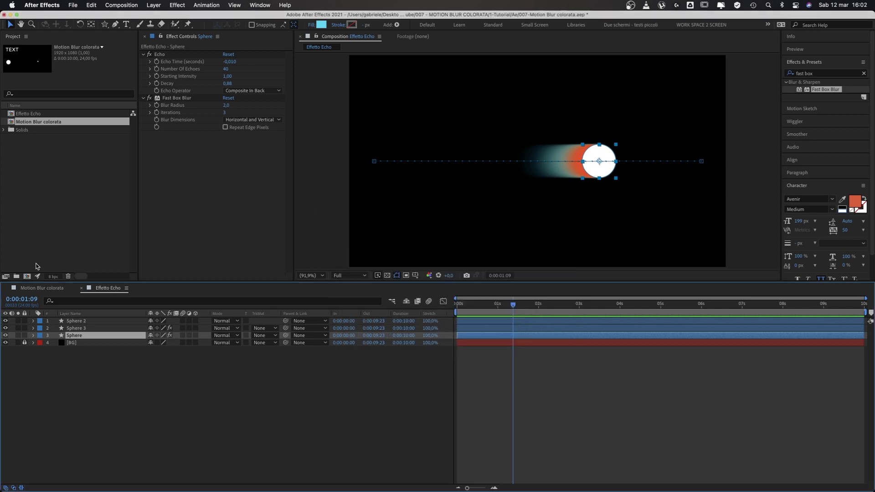
pyautogui.click(32, 289)
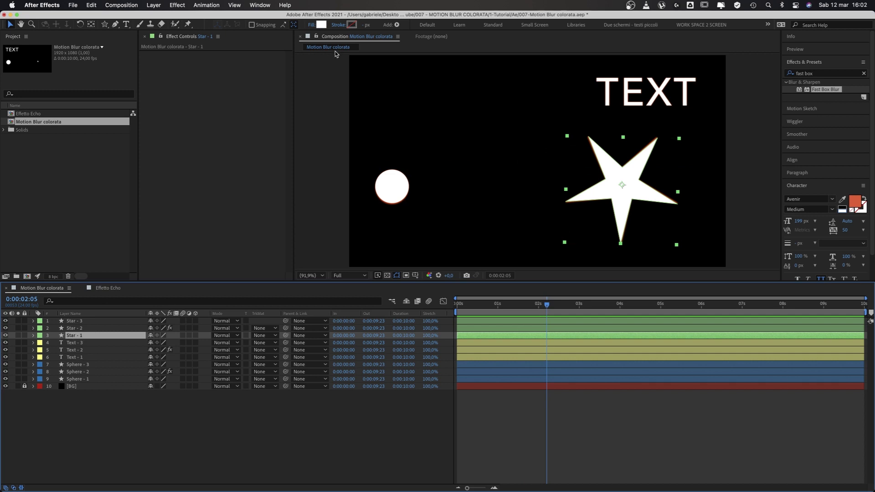
# At frame 0:00:02:14, set the Star - 1 fill colour to cyan 09D2F6
pyautogui.press('space')
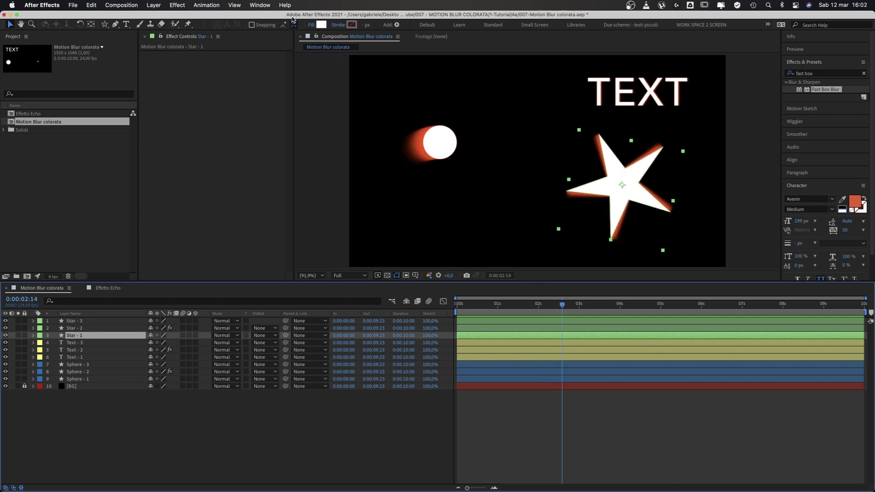
pyautogui.click(322, 25)
pyautogui.write('09D2F6')
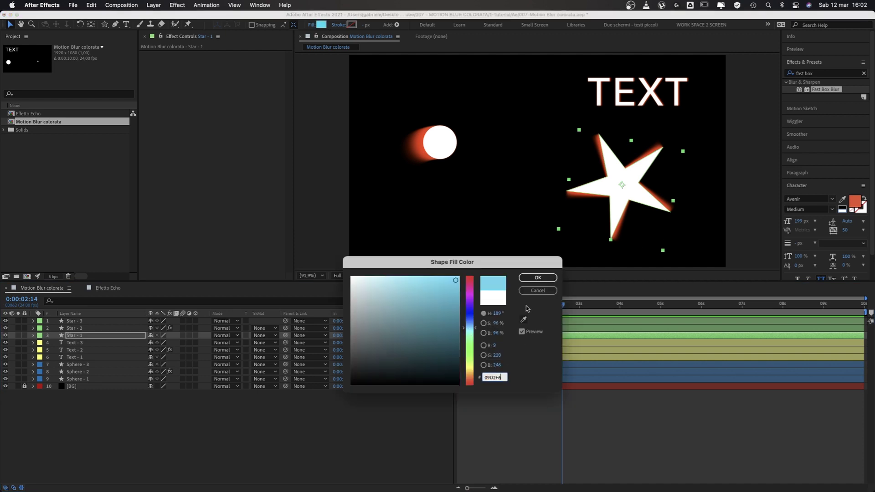
pyautogui.click(531, 278)
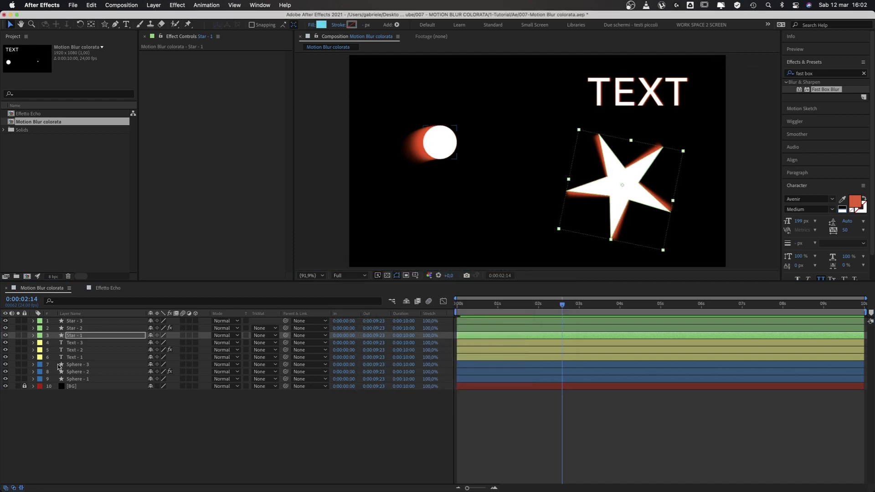
# Change the Text - 1 Character fill colour to cyan 09D2F6
pyautogui.click(81, 358)
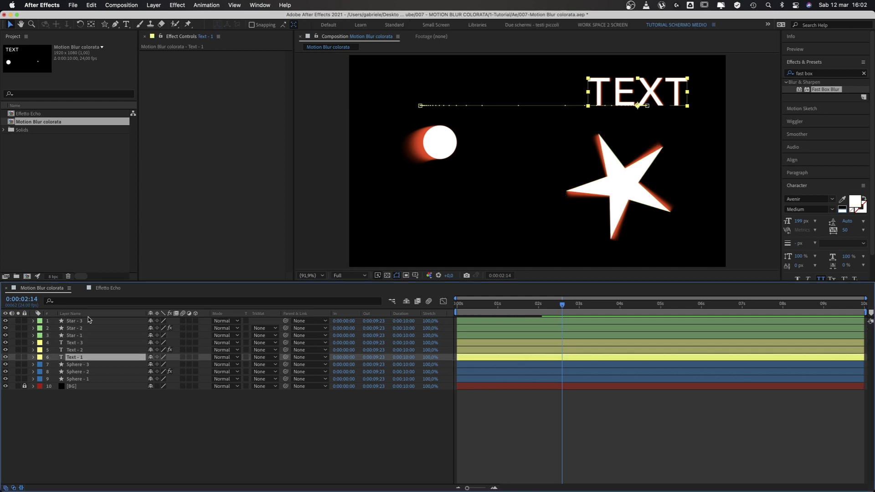
pyautogui.click(857, 205)
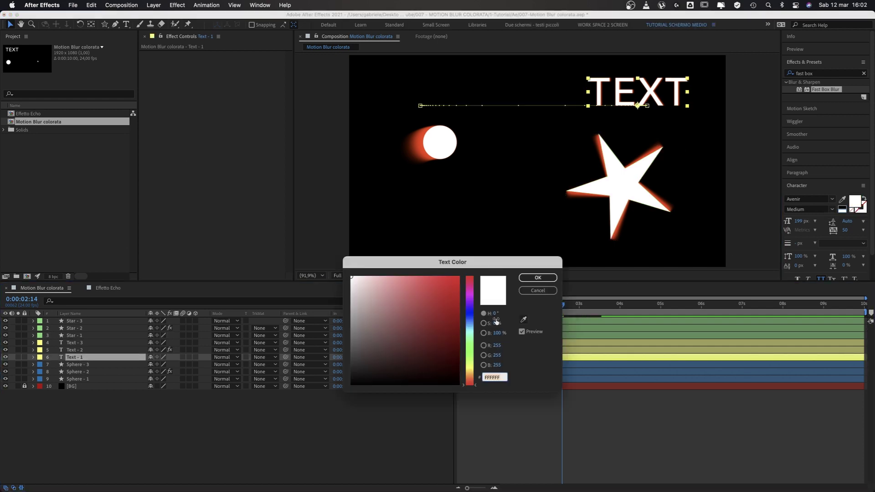
pyautogui.write('09D2F6')
pyautogui.click(550, 279)
# Set the Sphere - 1 shape fill colour to cyan 09D2F6, then deselect all layers
pyautogui.click(439, 142)
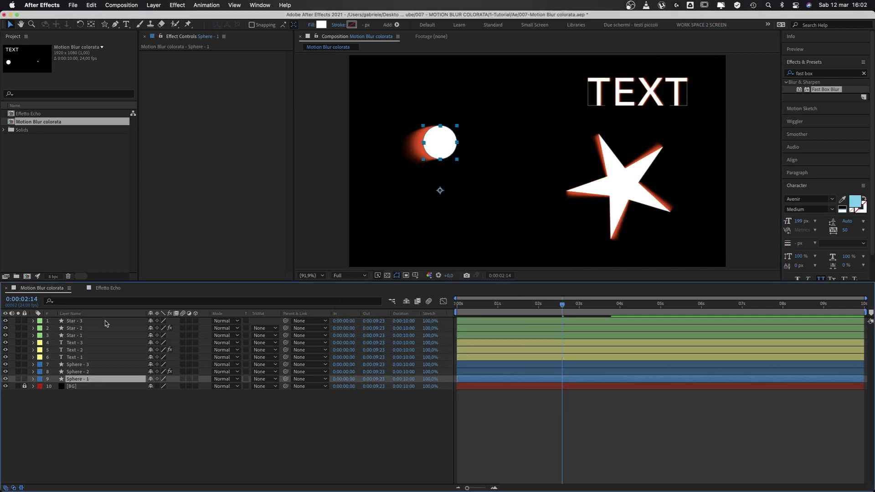
pyautogui.click(321, 25)
pyautogui.write('09D2F6')
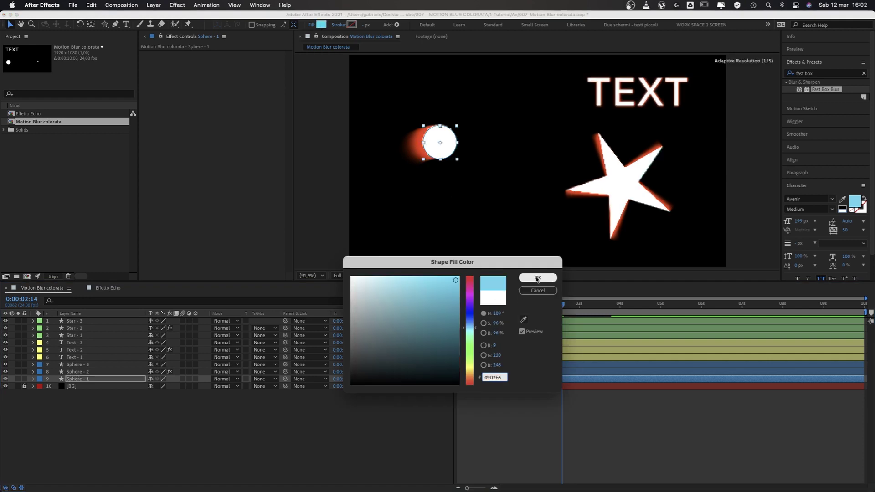
pyautogui.click(538, 278)
pyautogui.click(547, 433)
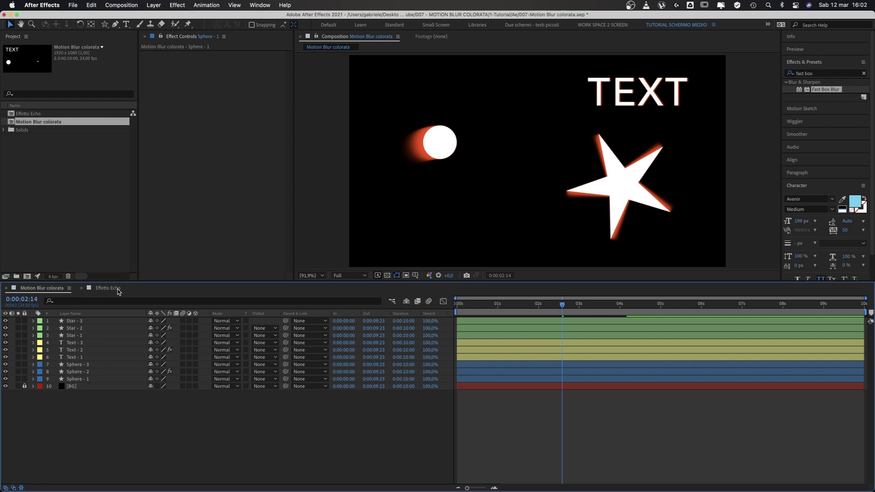
# Toggle solo on the three copies, then select the Sphere's Echo and Fast Box Blur in Effetto Echo
pyautogui.click(18, 379)
pyautogui.click(18, 357)
pyautogui.click(17, 335)
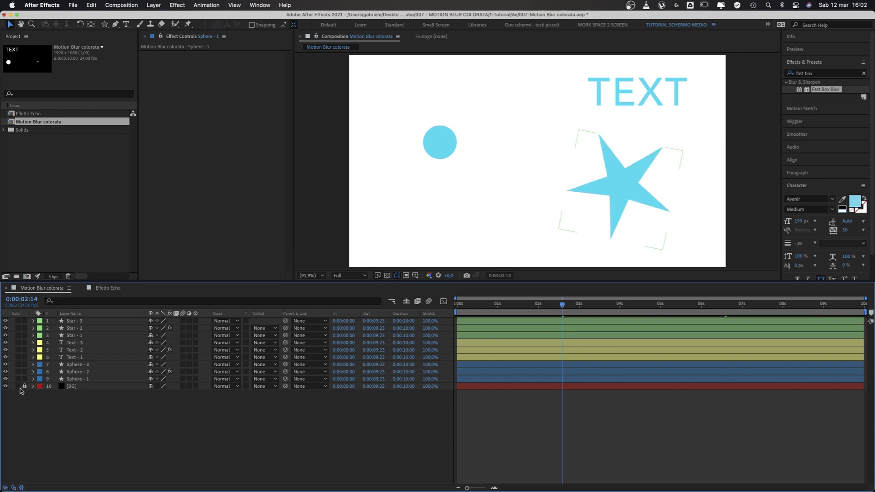
pyautogui.click(109, 289)
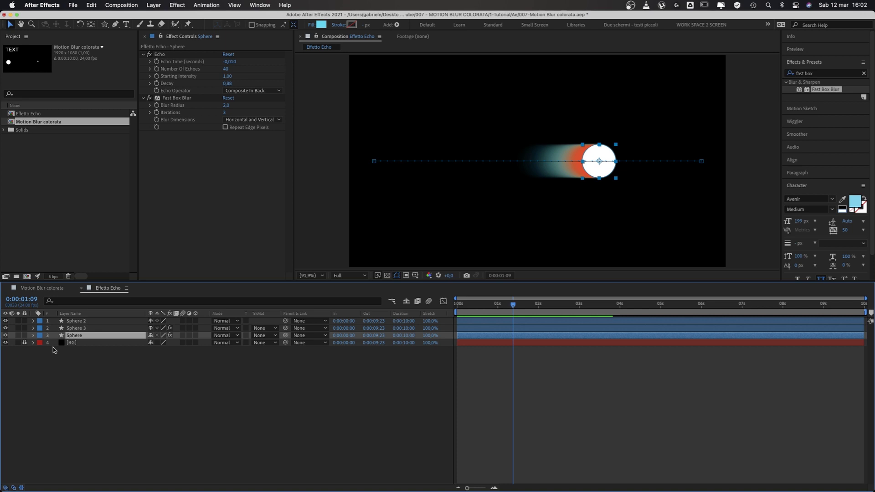
pyautogui.press('super+Up')
pyautogui.click(159, 56)
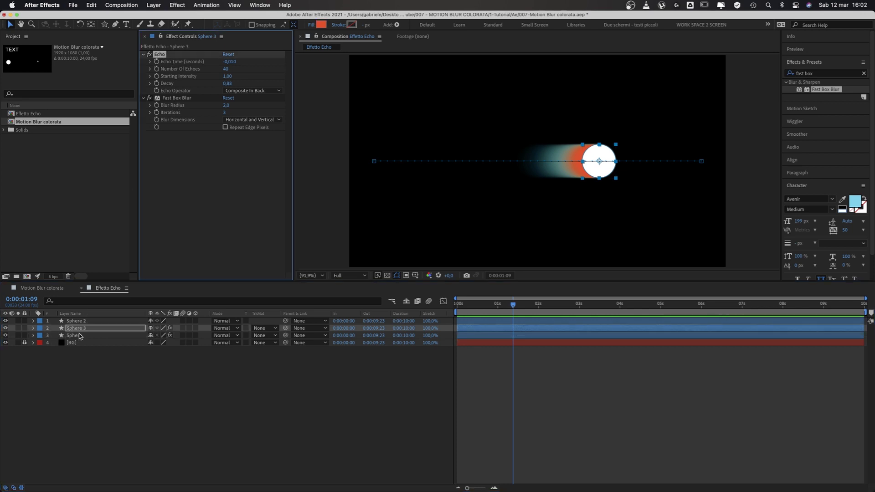
pyautogui.click(79, 336)
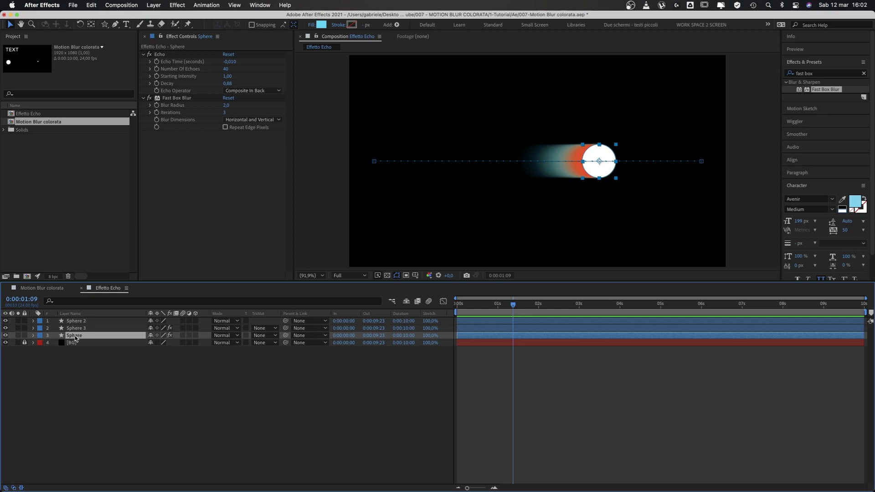
pyautogui.click(159, 54)
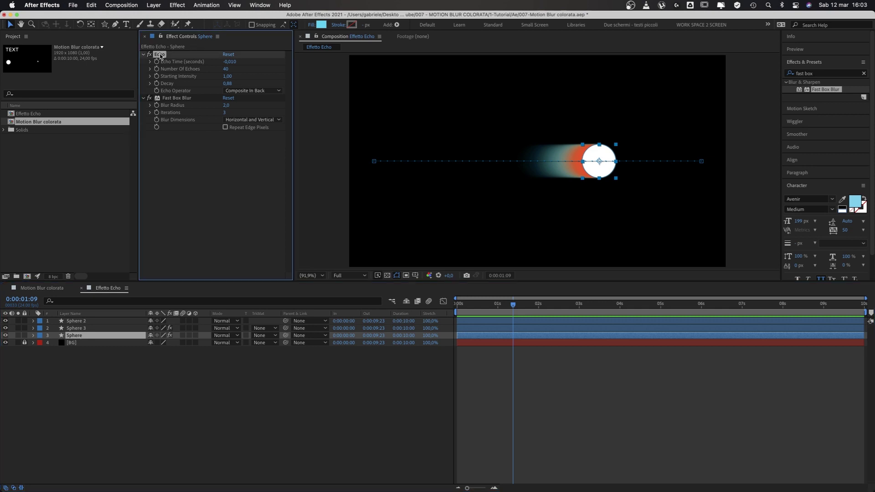
pyautogui.keyDown('shift'); pyautogui.click(168, 98); pyautogui.keyUp('shift')
# Paste Echo and Fast Box Blur onto Star - 1, Text - 1 and Sphere - 1 in Motion Blur colorata
pyautogui.click(54, 291)
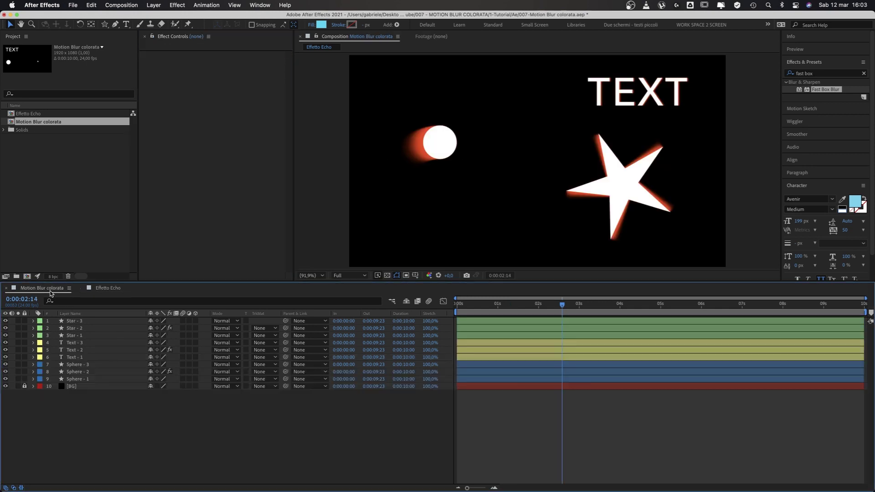
pyautogui.click(74, 336)
pyautogui.keyDown('super'); pyautogui.click(78, 357); pyautogui.keyUp('super')
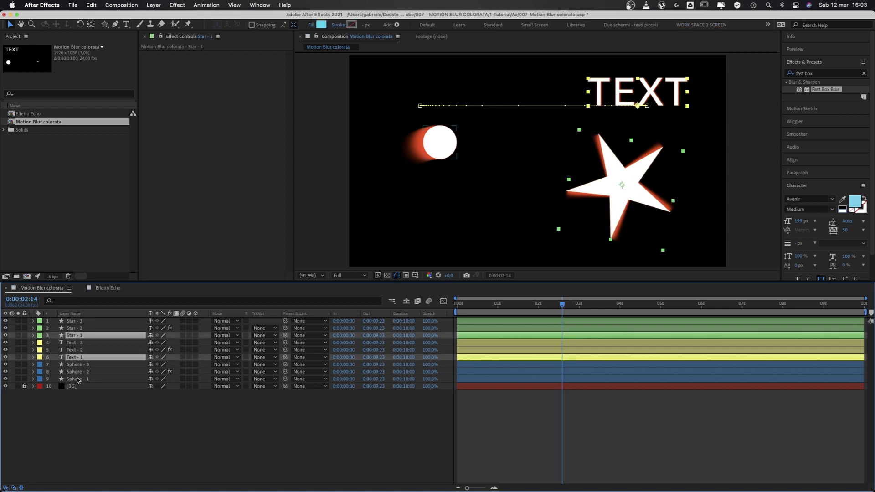
pyautogui.keyDown('super'); pyautogui.click(79, 380); pyautogui.keyUp('super')
pyautogui.press('super+v')
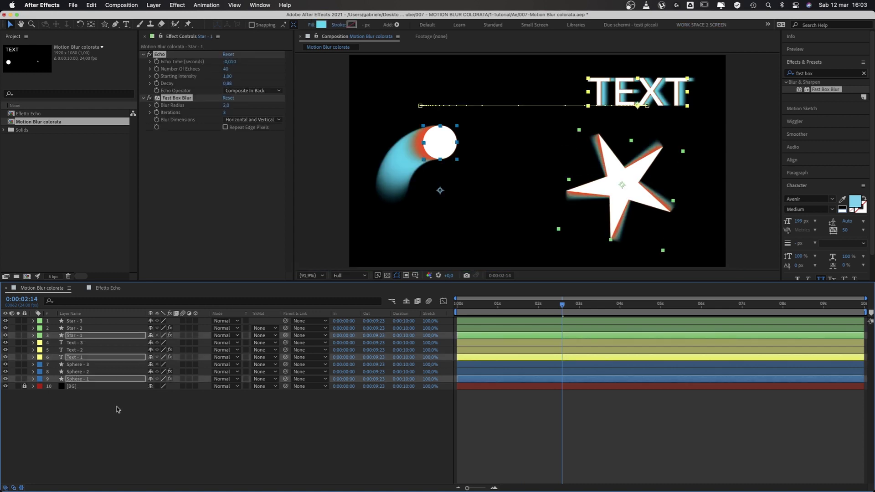
# Preview the cyan trails from the start, then park at one second with Text - 2 selected
pyautogui.press('Home')
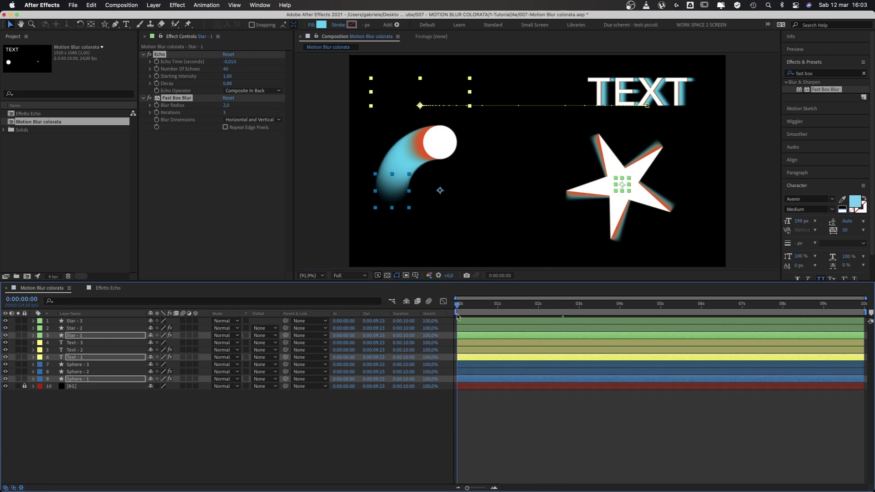
pyautogui.click(550, 414)
pyautogui.press('space')
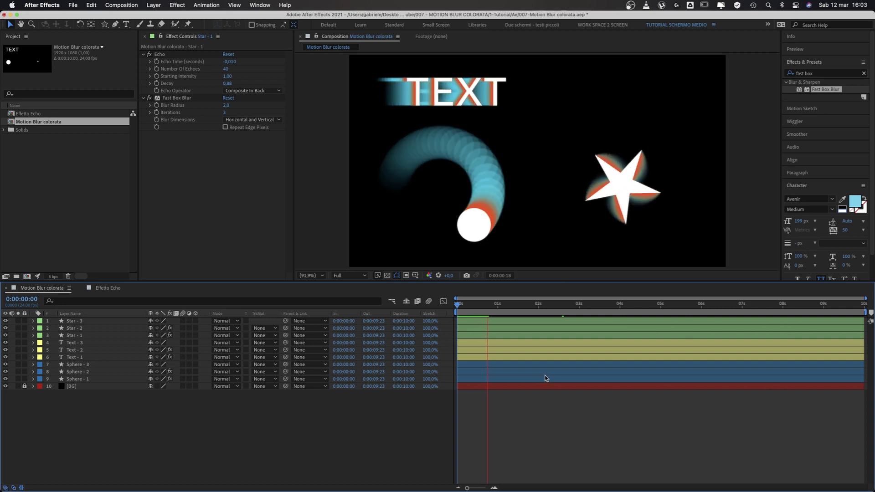
pyautogui.press('space')
pyautogui.moveTo(496, 309); pyautogui.dragTo(499, 309)
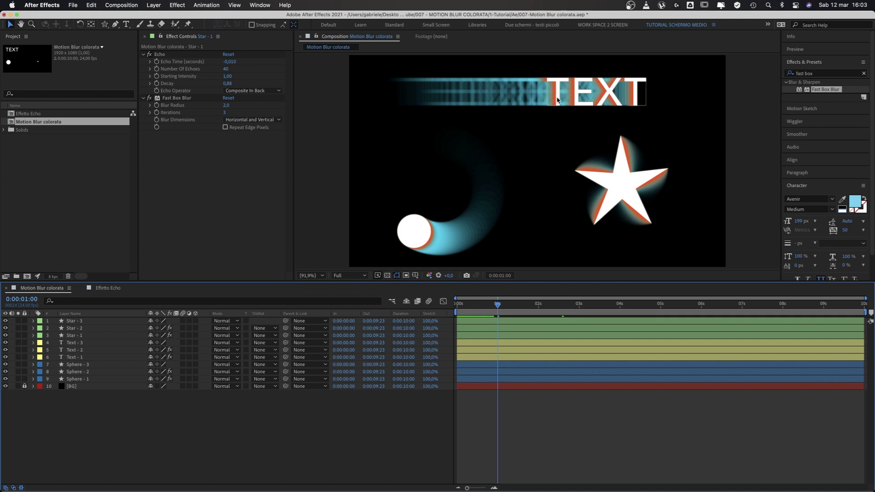
pyautogui.click(77, 351)
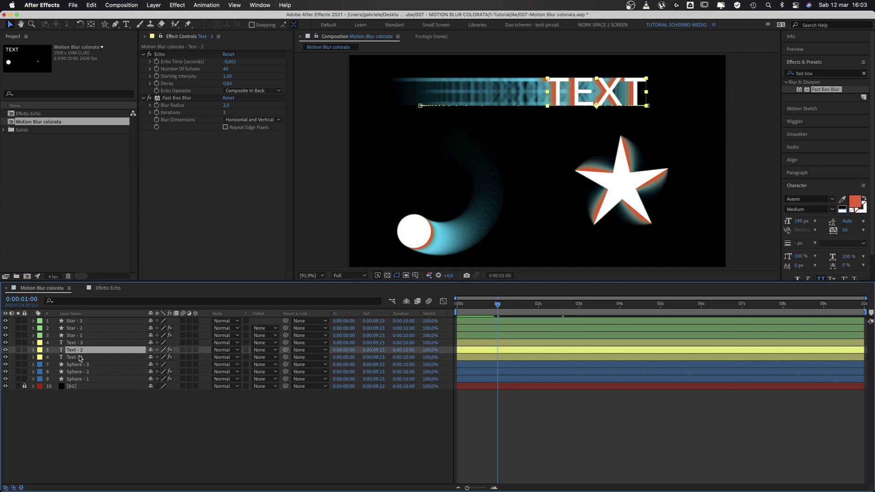
# Set Echo Time to -0,002 on Text - 1 and Sphere - 1, then rewind to the start
pyautogui.click(68, 357)
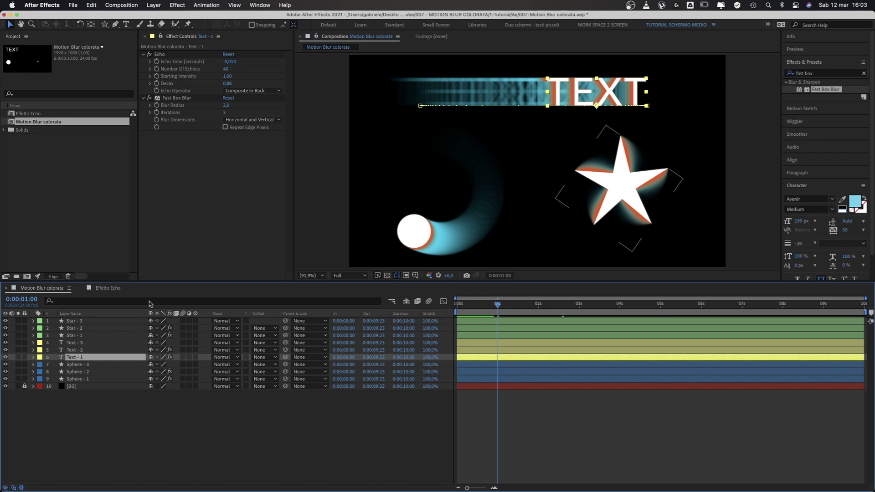
pyautogui.click(232, 62)
pyautogui.write('-0,002')
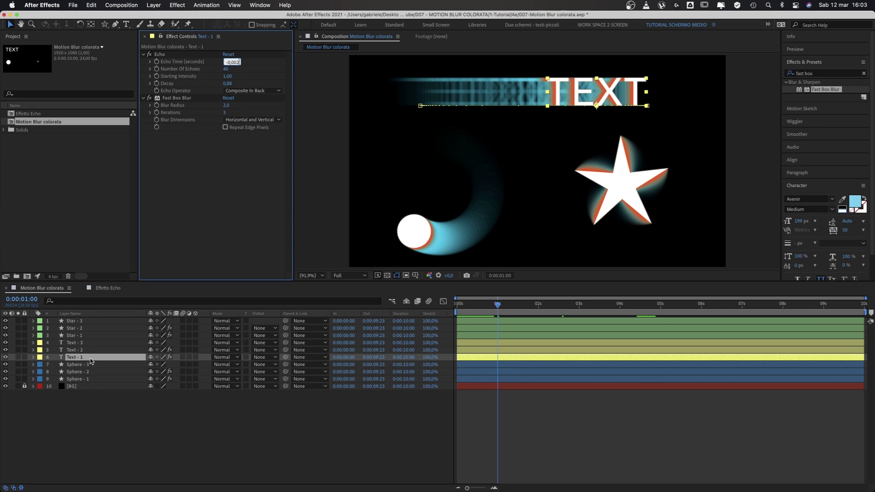
pyautogui.click(75, 351)
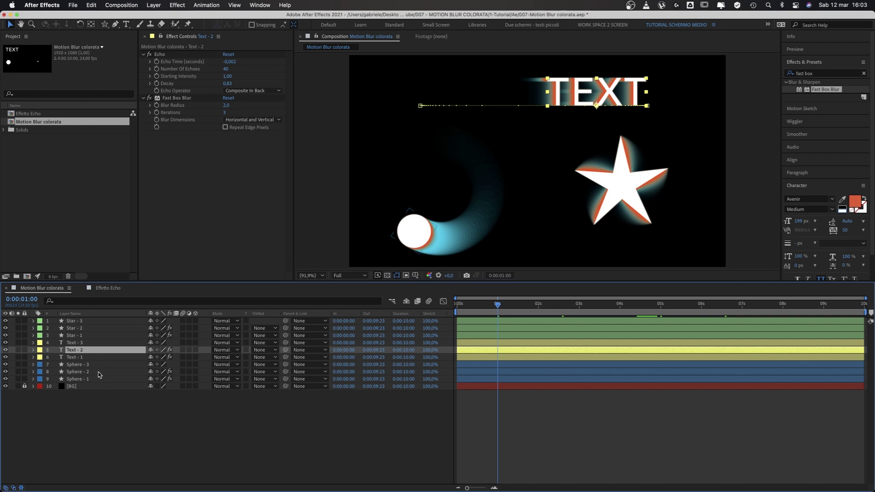
pyautogui.click(90, 379)
pyautogui.click(78, 372)
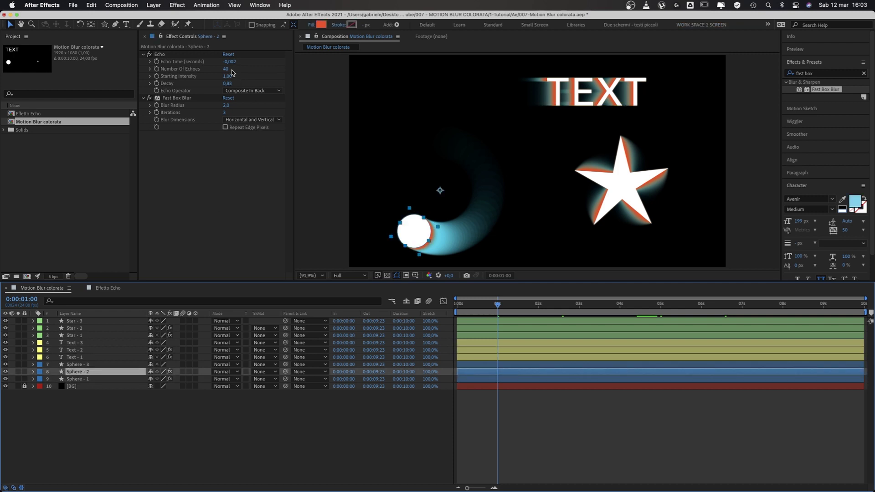
pyautogui.click(74, 379)
pyautogui.click(233, 61)
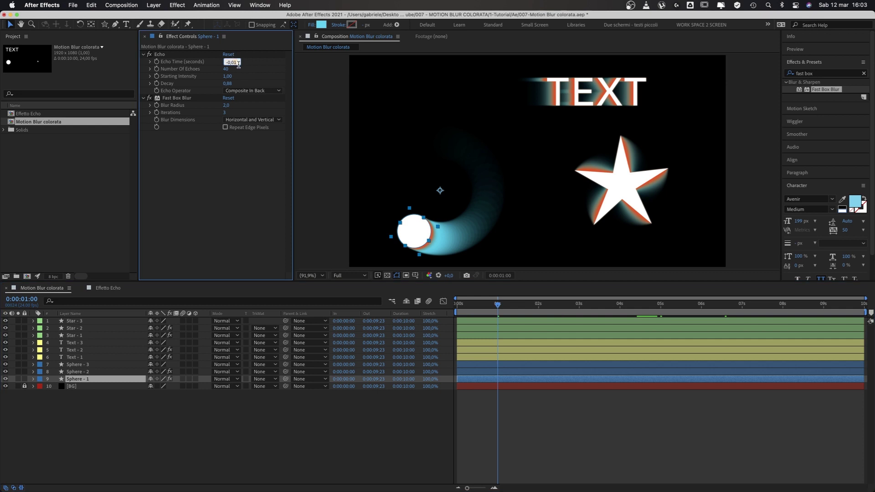
pyautogui.write('-0,002')
pyautogui.click(535, 392)
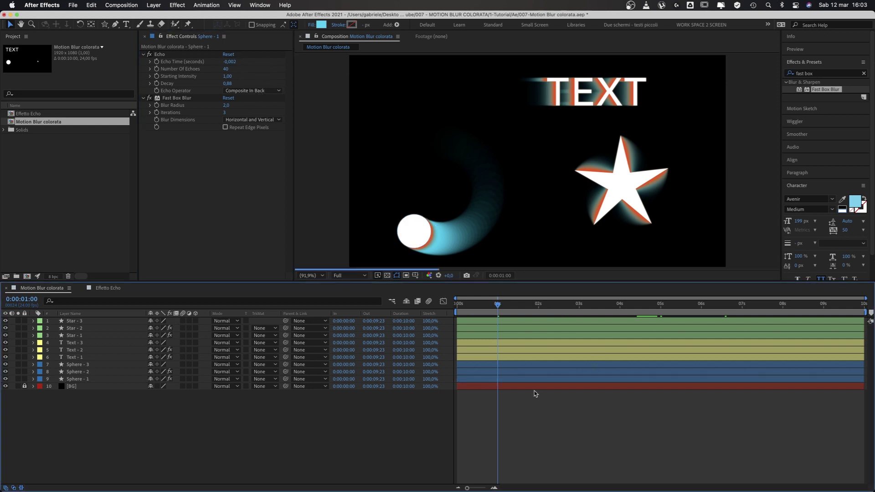
pyautogui.moveTo(496, 306); pyautogui.dragTo(457, 306)
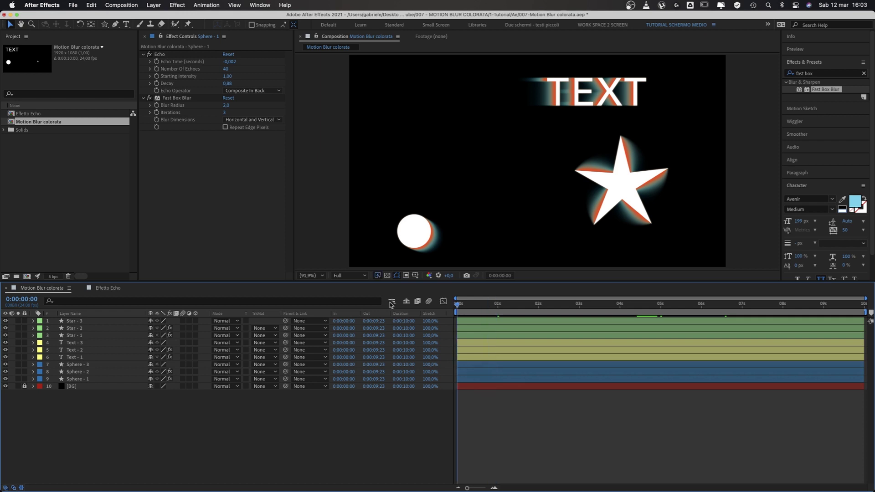
pyautogui.press('space')
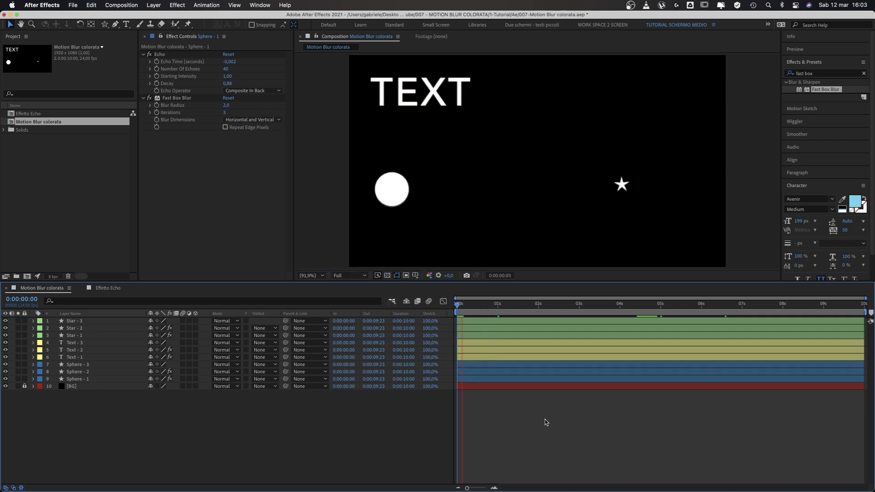